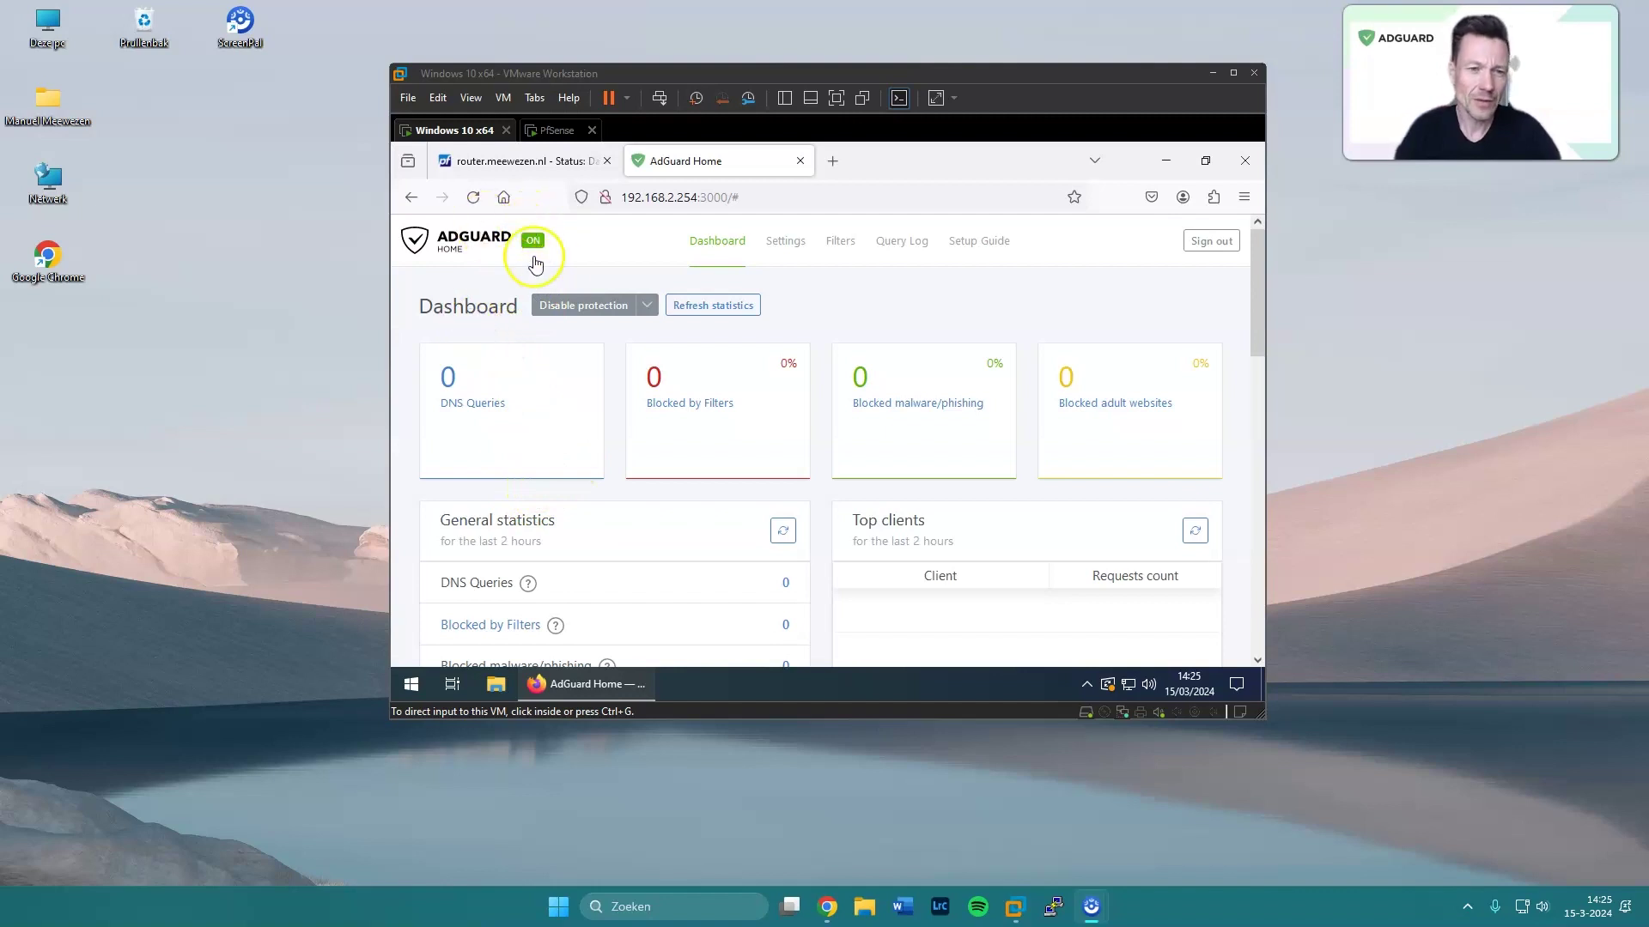
# Step: Switch to the pfSense web interface and open the DHCP server settings for the LAN interface
pyautogui.click(520, 162)
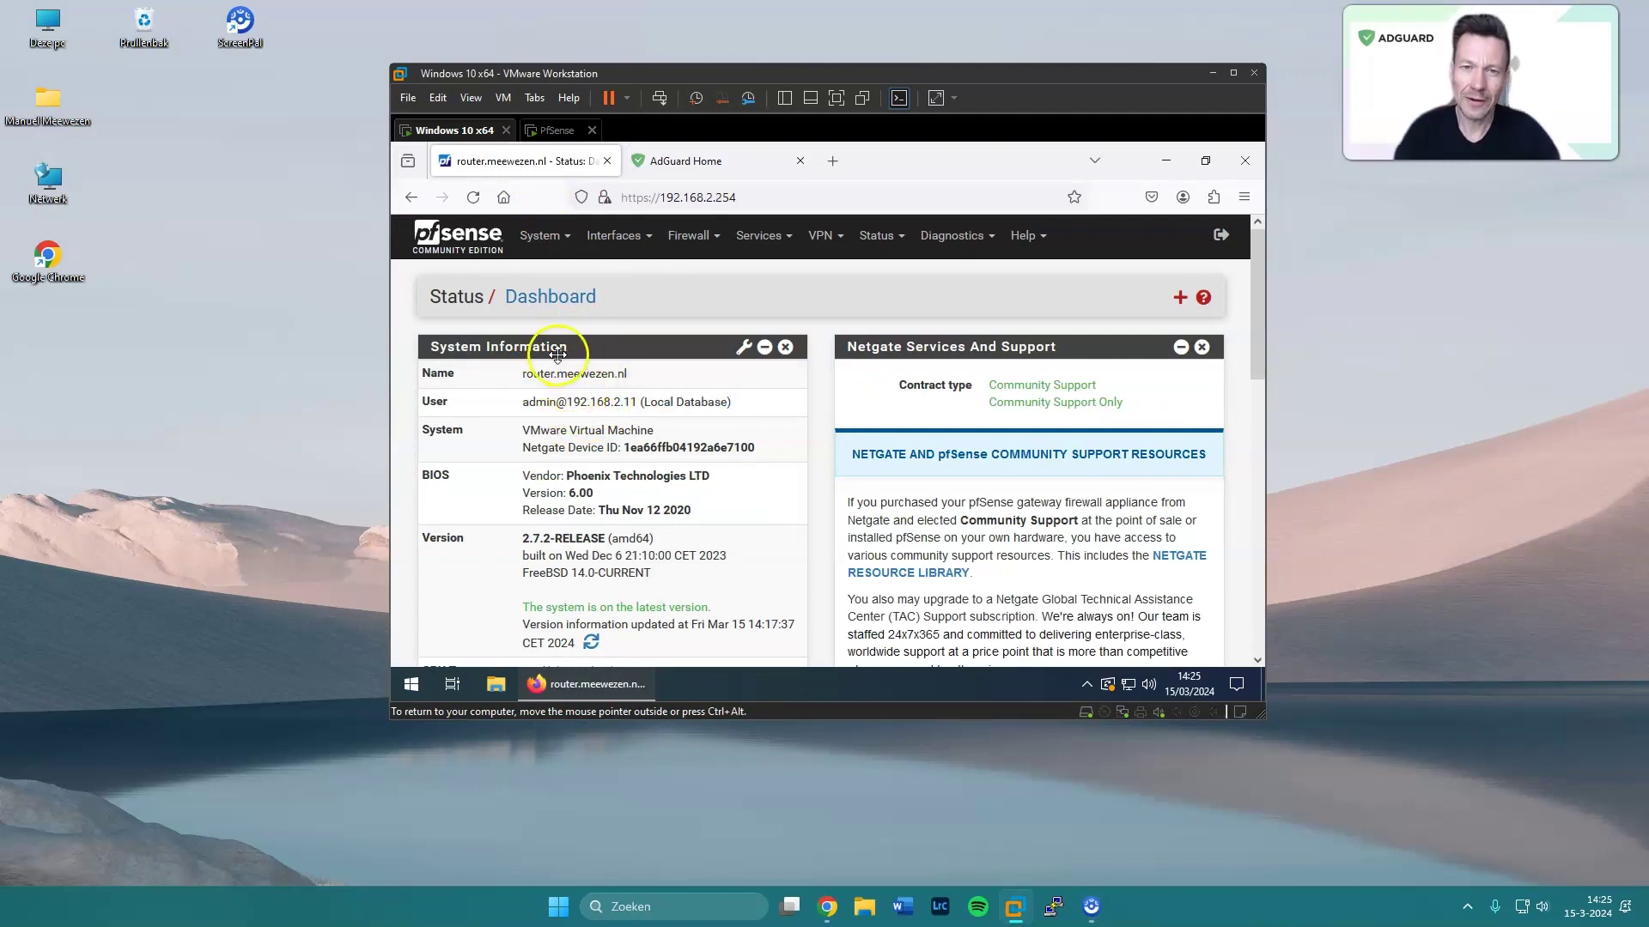
pyautogui.click(768, 238)
pyautogui.click(755, 359)
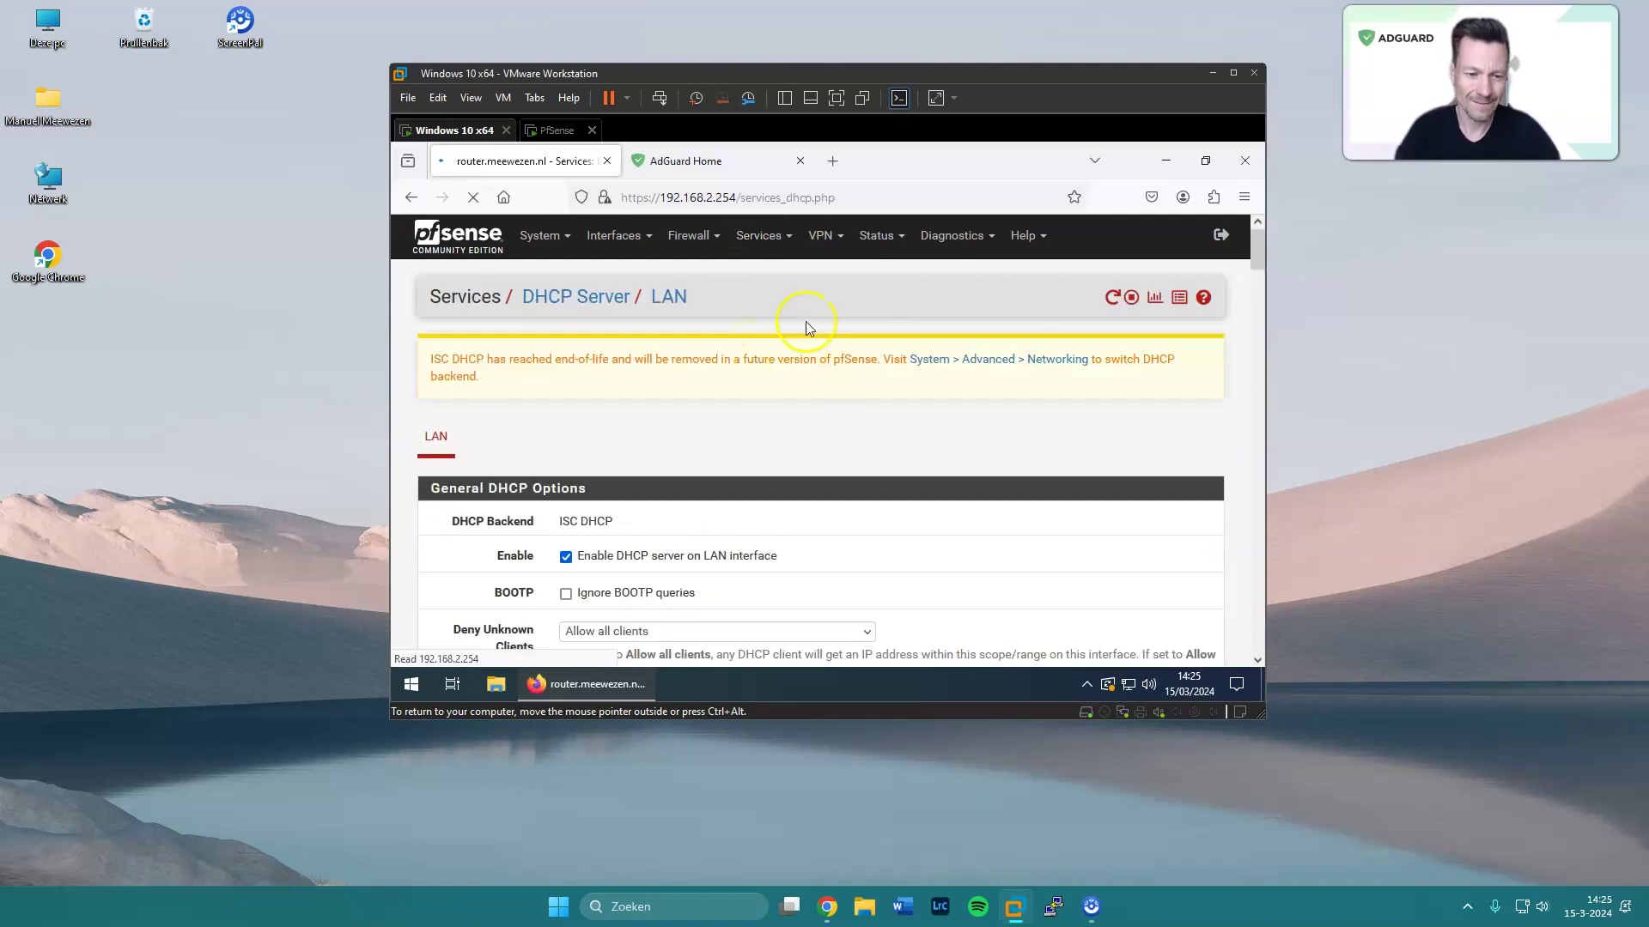
# Step: Set the first DNS server in the LAN DHCP server options to 192.168.2.254
pyautogui.scroll(-6, 802, 320)
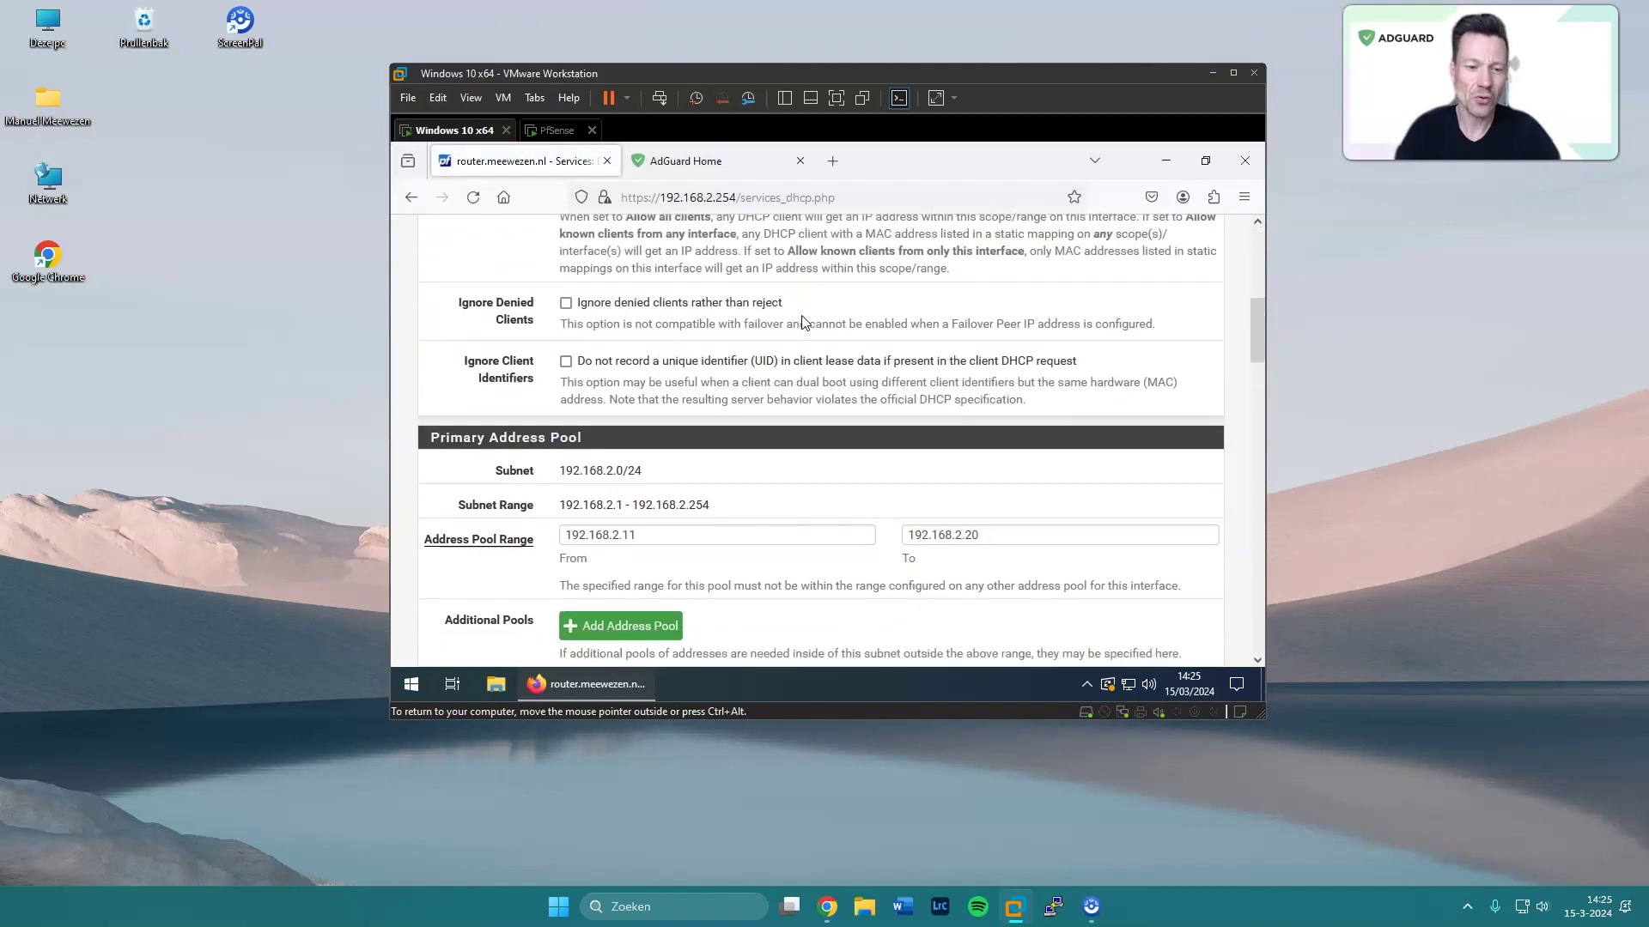
pyautogui.scroll(-1, 802, 319)
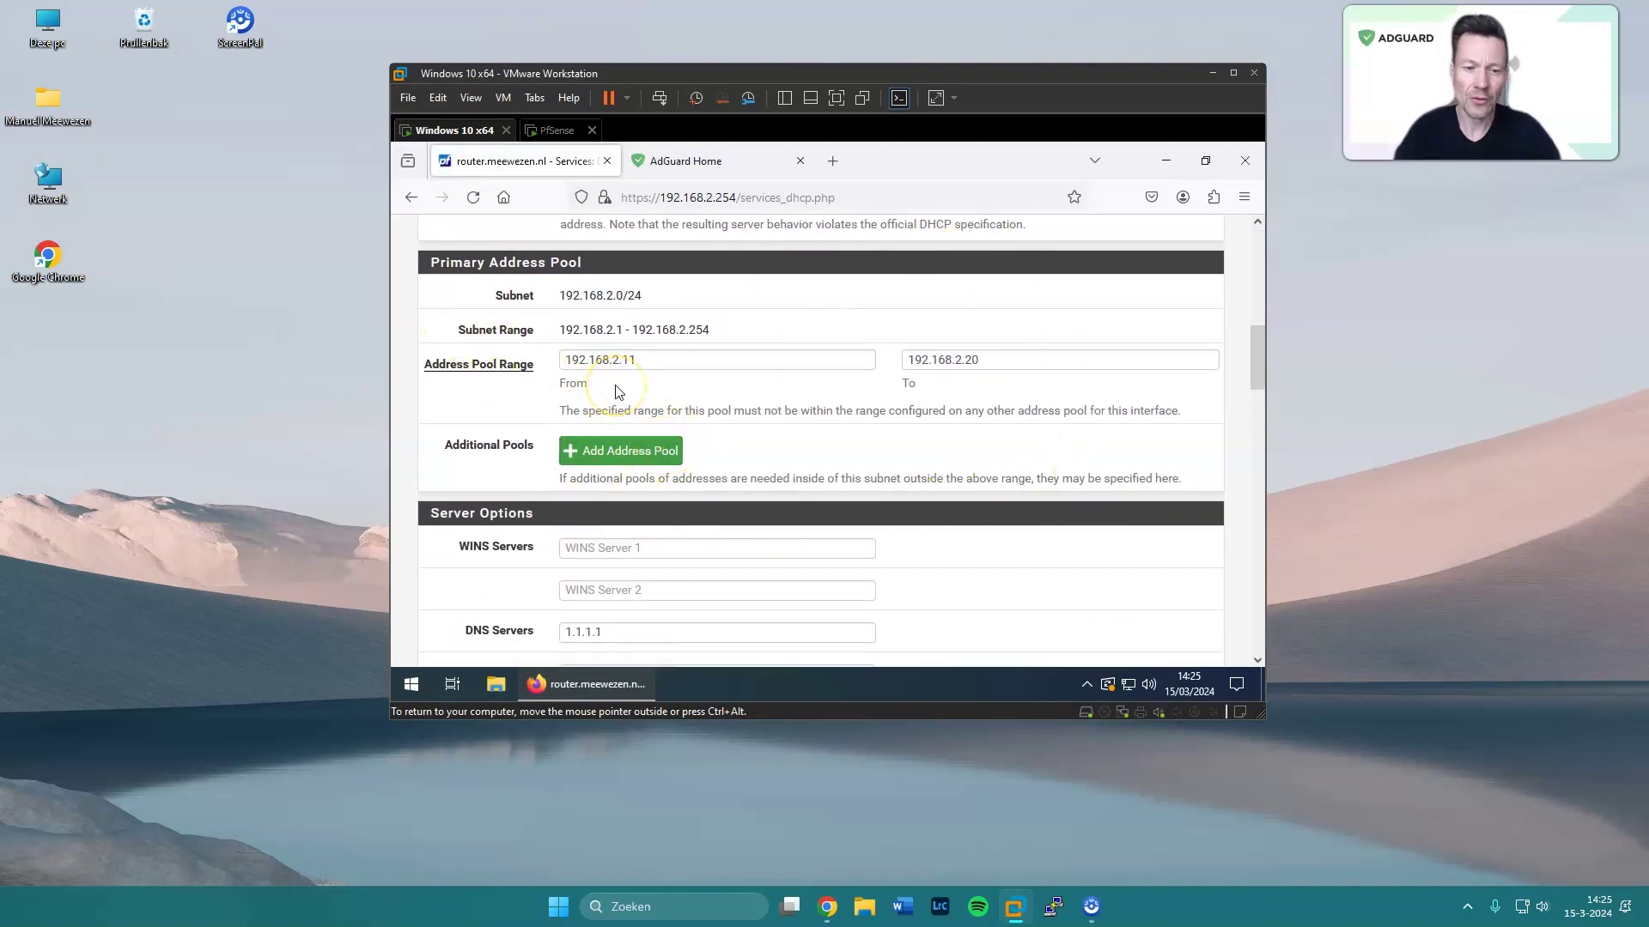
pyautogui.scroll(-3, 615, 386)
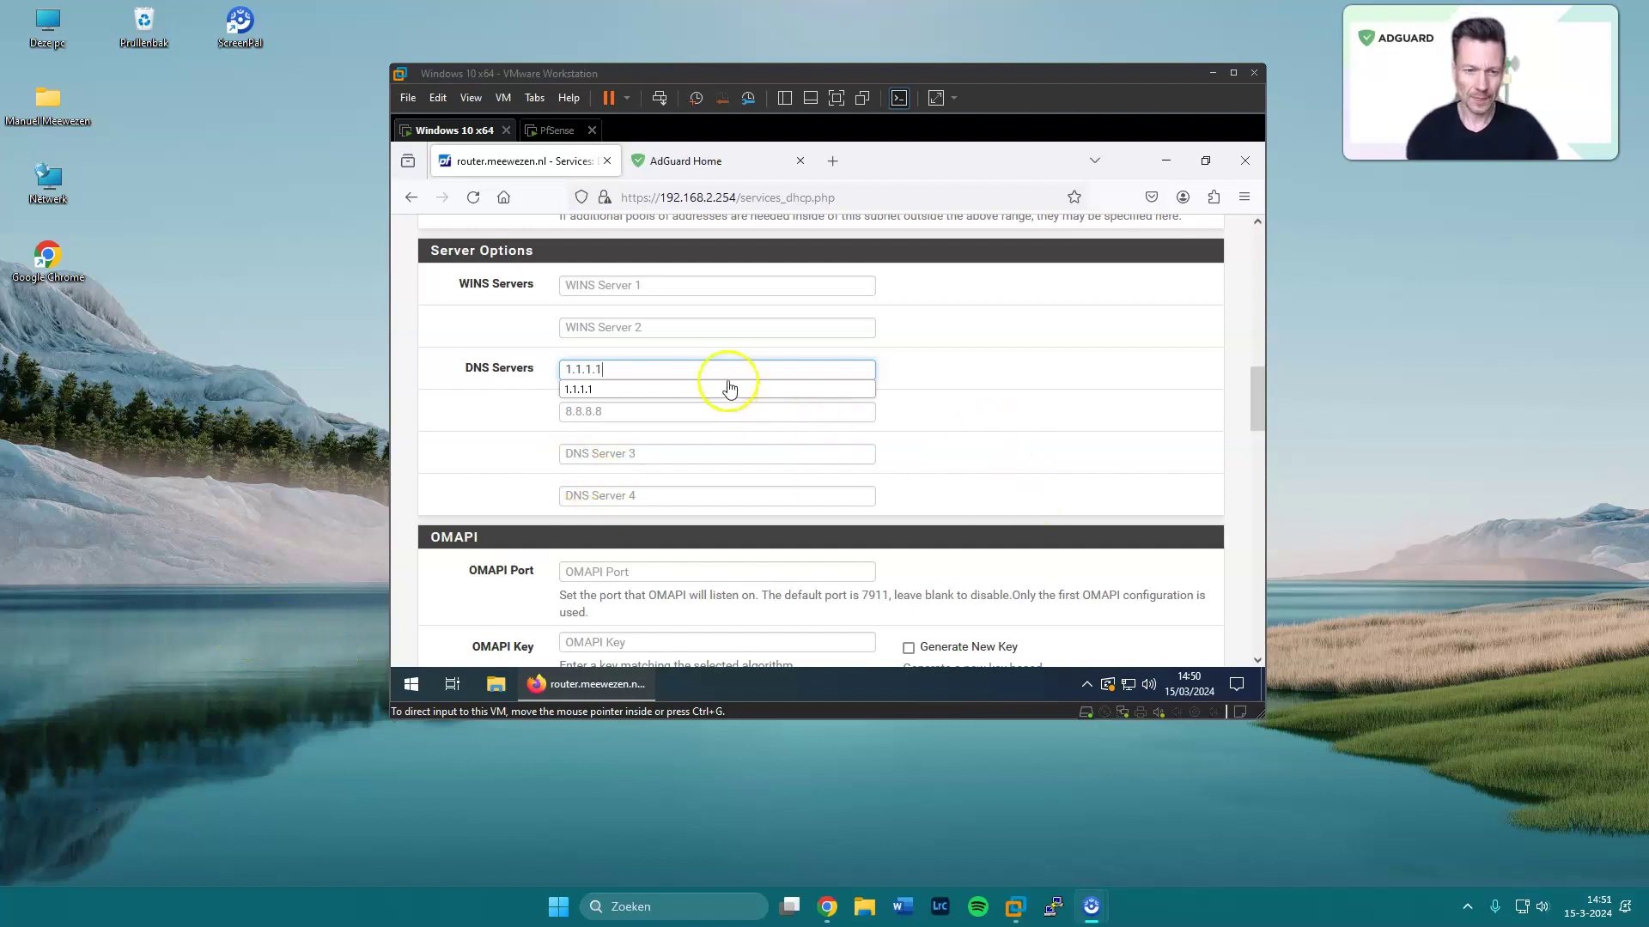
pyautogui.doubleClick(570, 368)
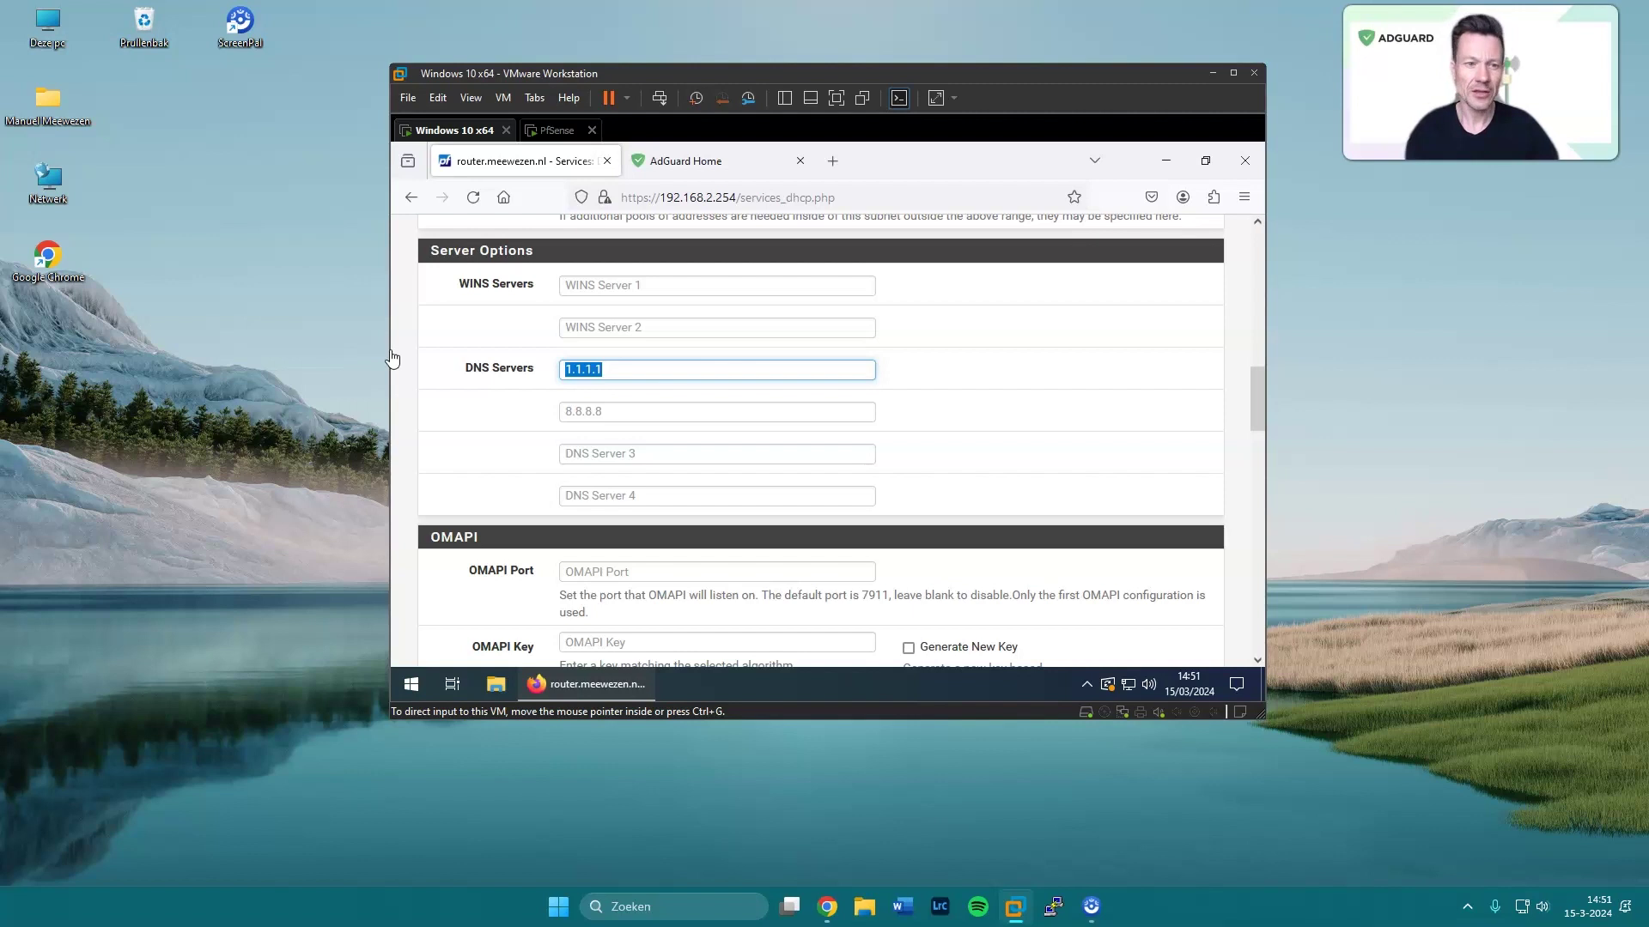
pyautogui.write('192.168.2.2')
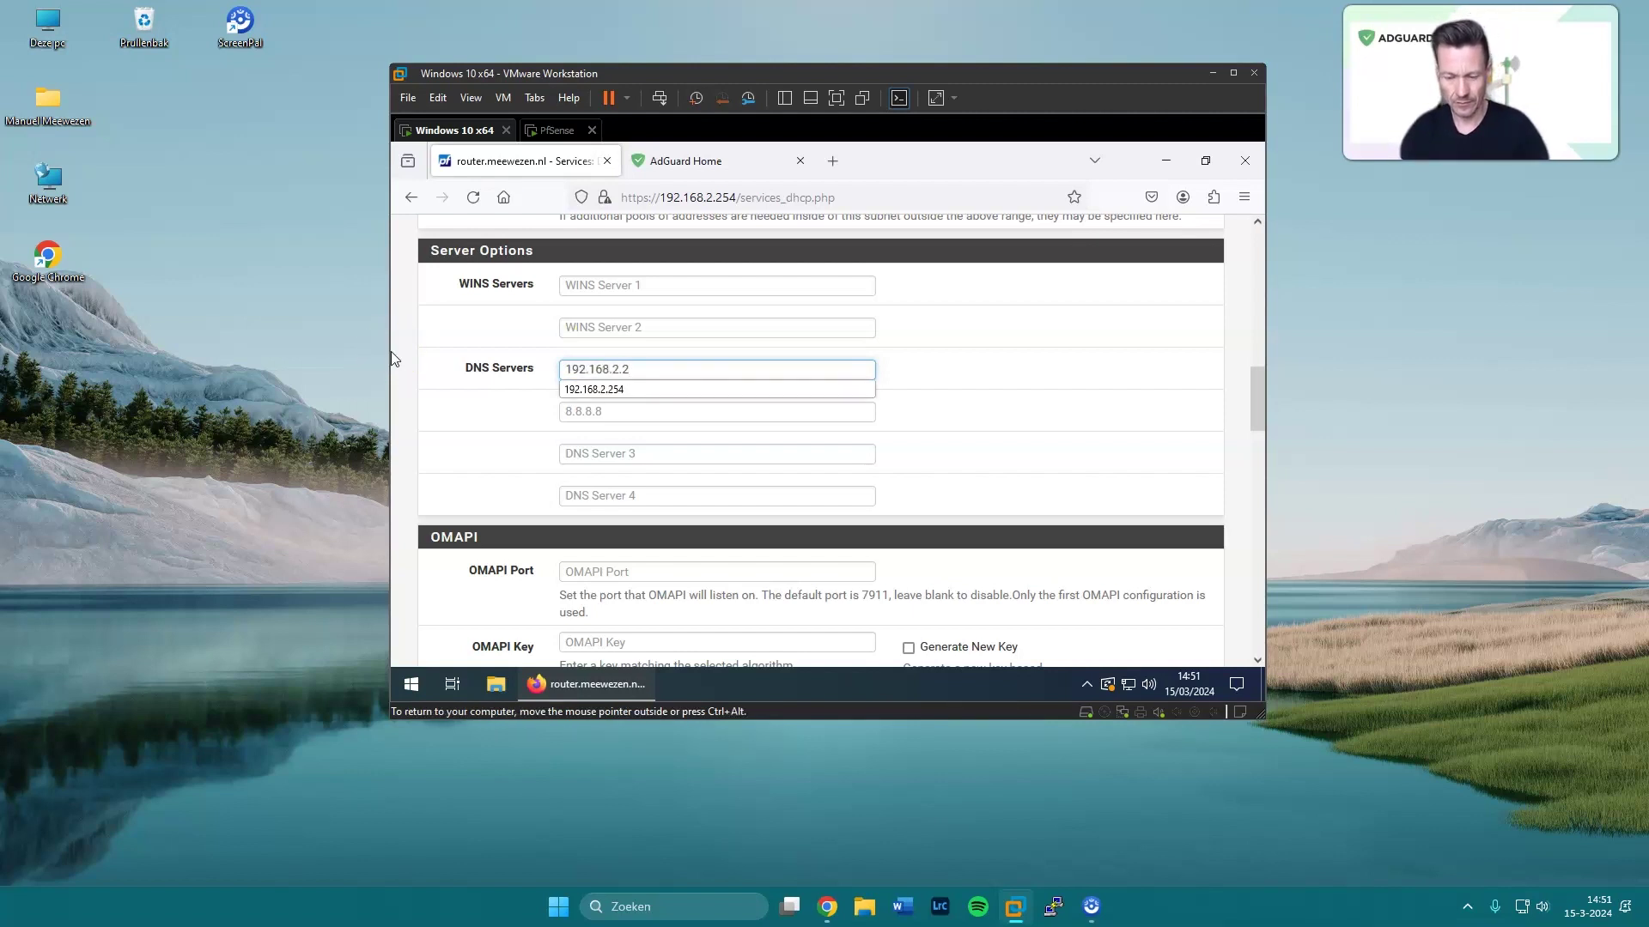
pyautogui.write('54')
pyautogui.click(970, 418)
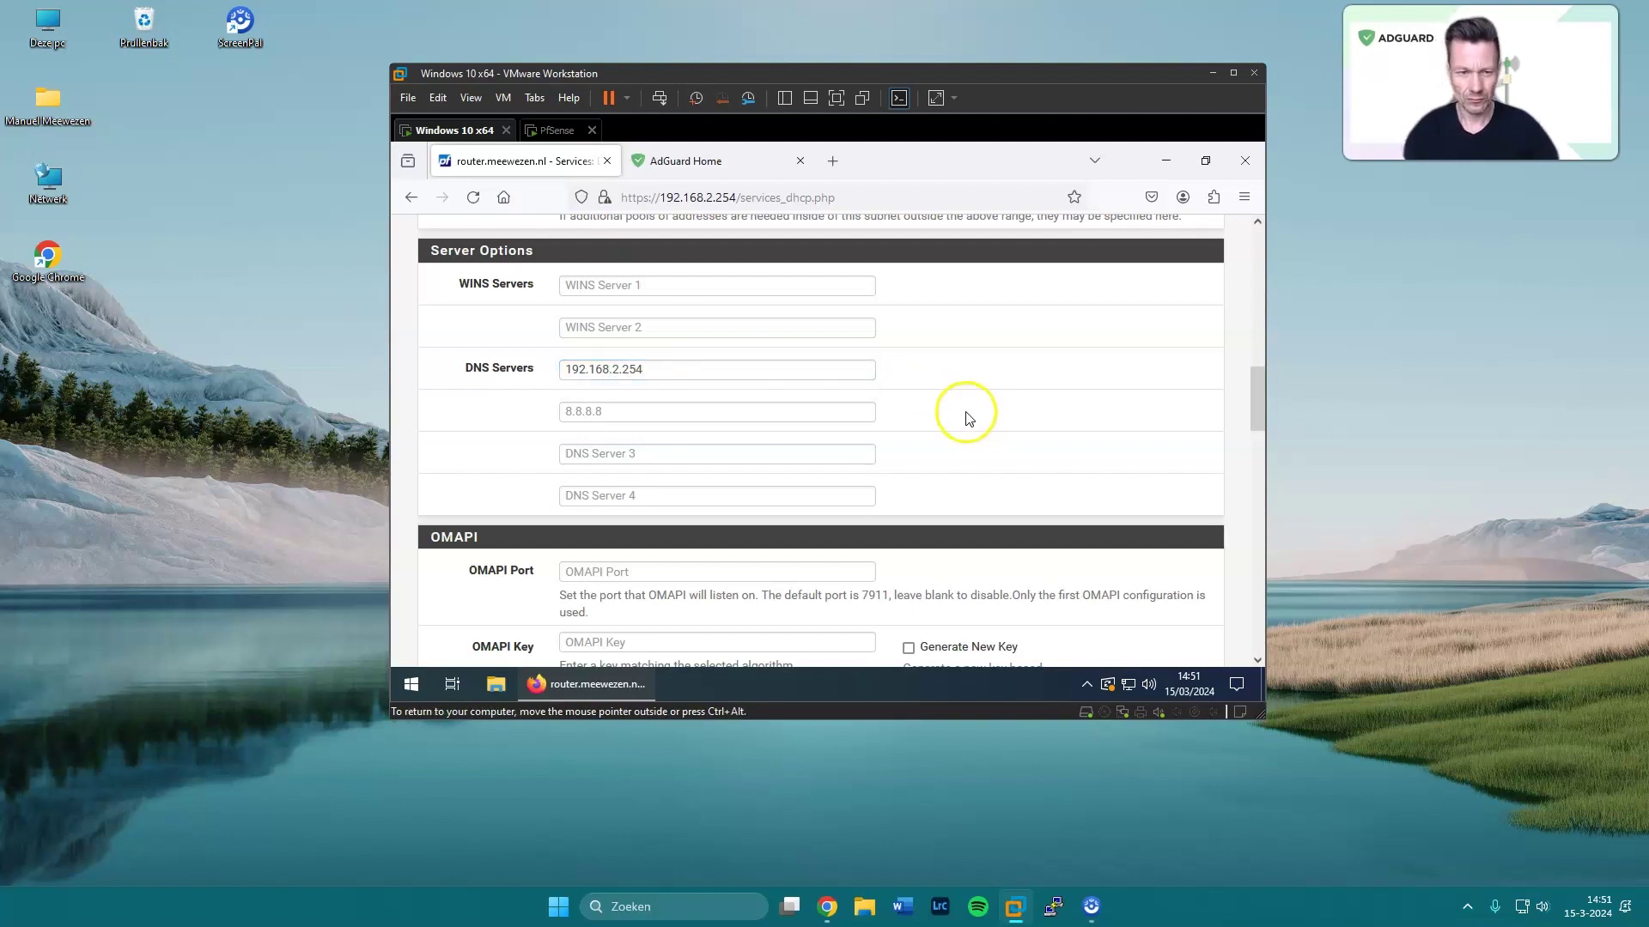
# Step: Save the LAN DHCP server settings and apply the changes
pyautogui.scroll(-10, 944, 421)
pyautogui.scroll(-3, 593, 490)
pyautogui.click(598, 470)
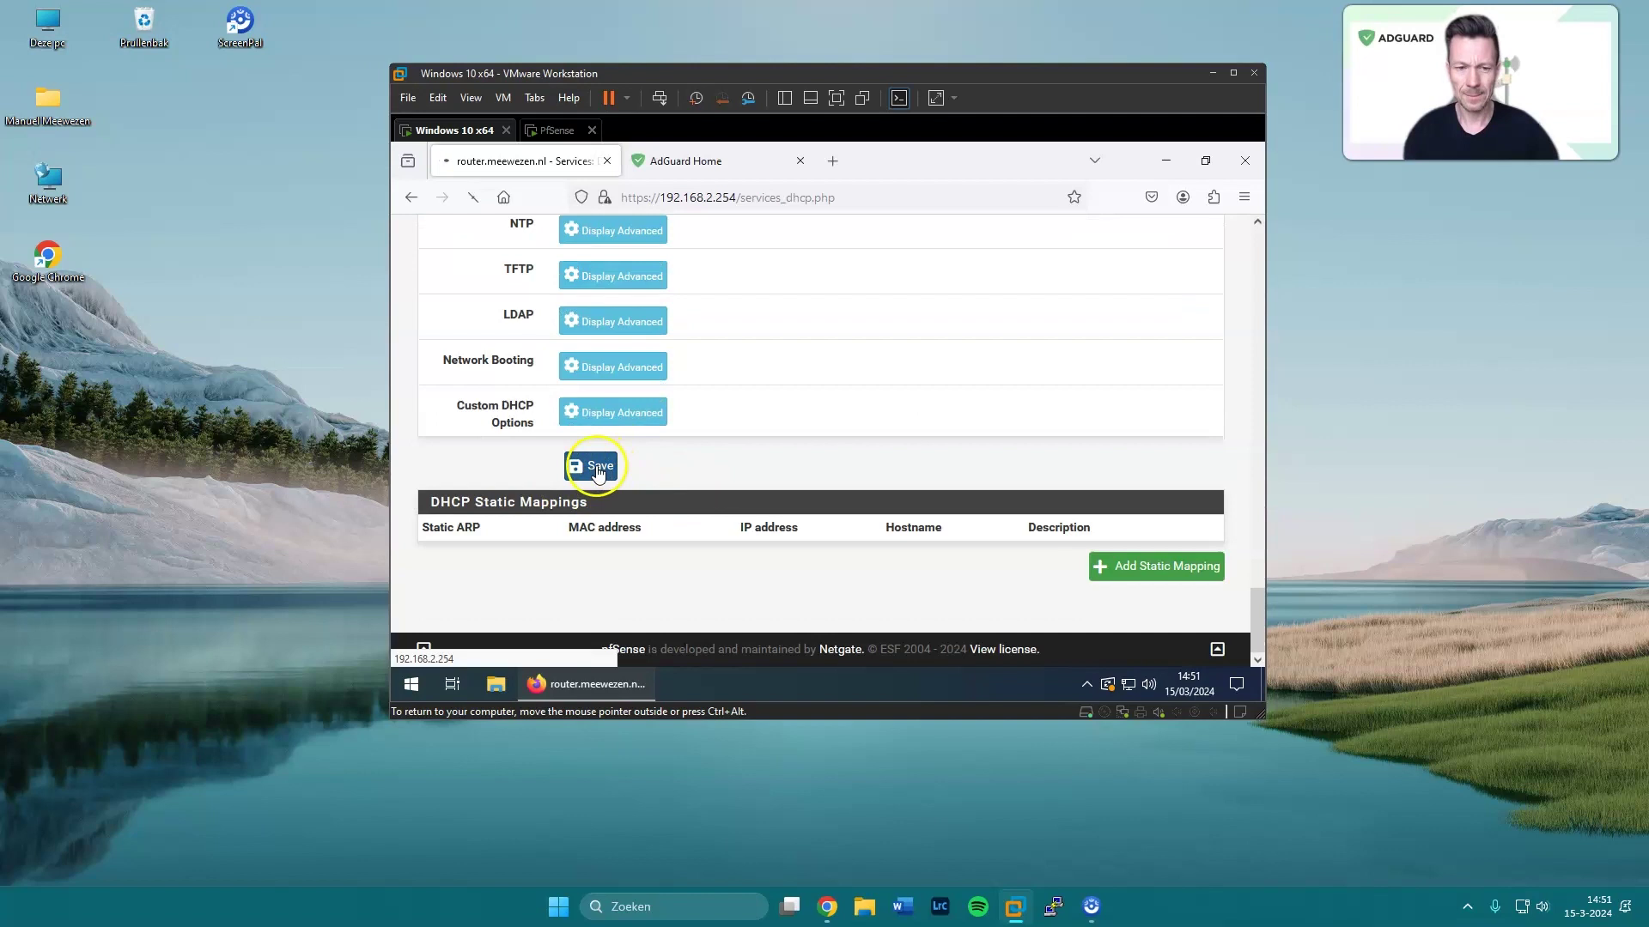
pyautogui.click(1157, 366)
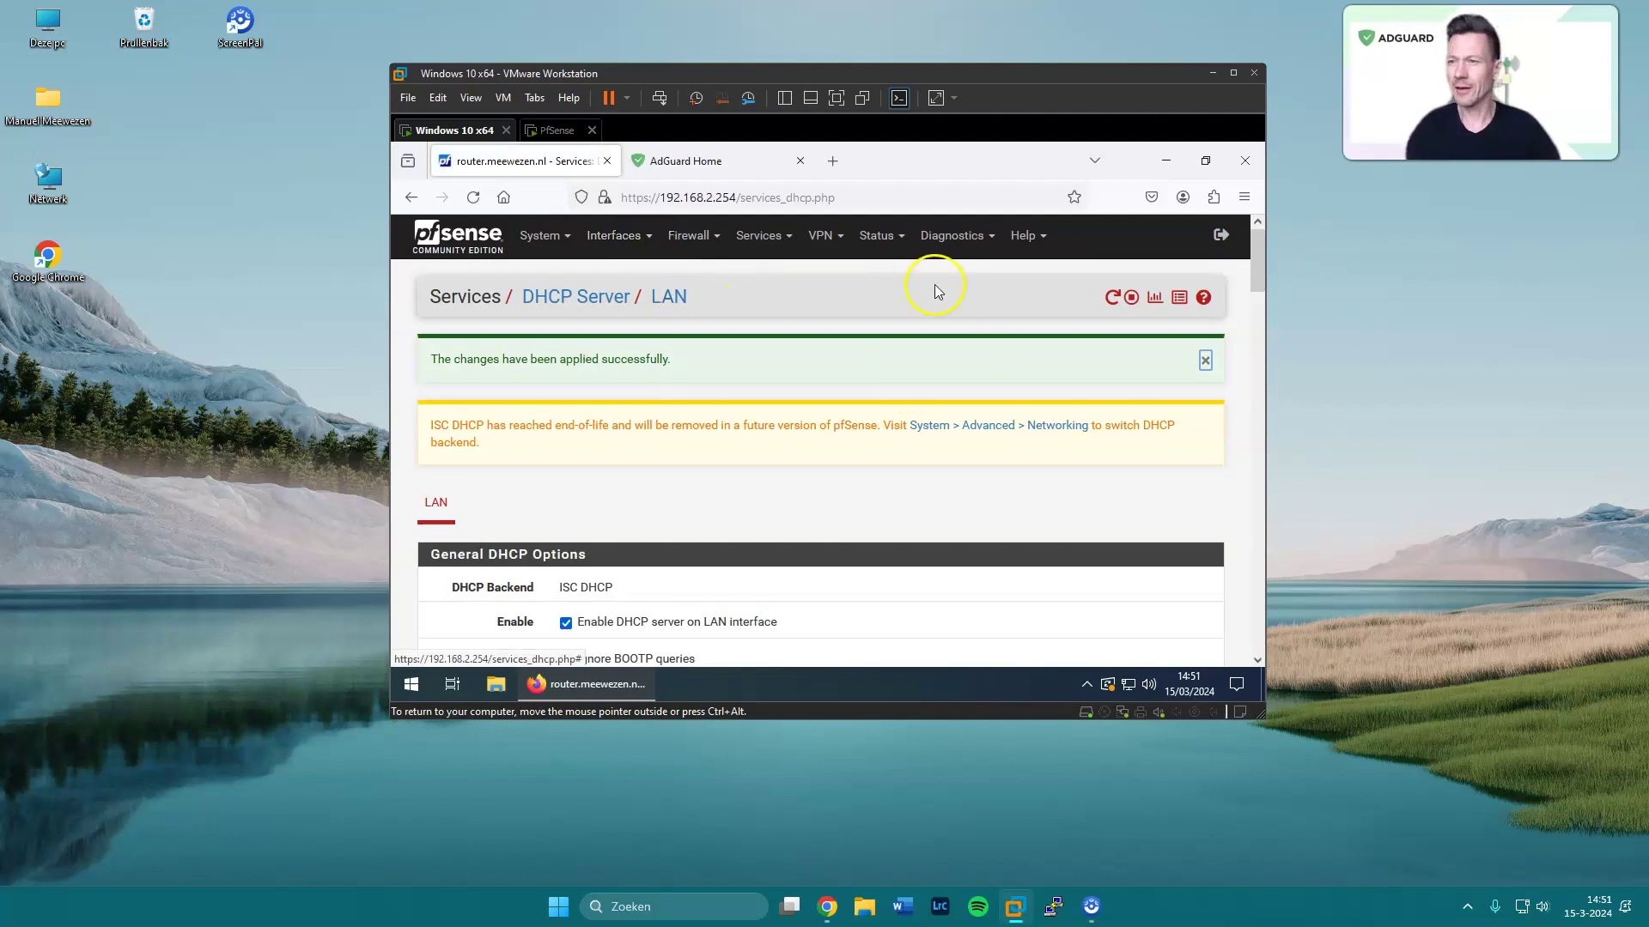
# Step: Minimize the browser and open a Command Prompt in the Windows 10 virtual machine
pyautogui.click(1167, 165)
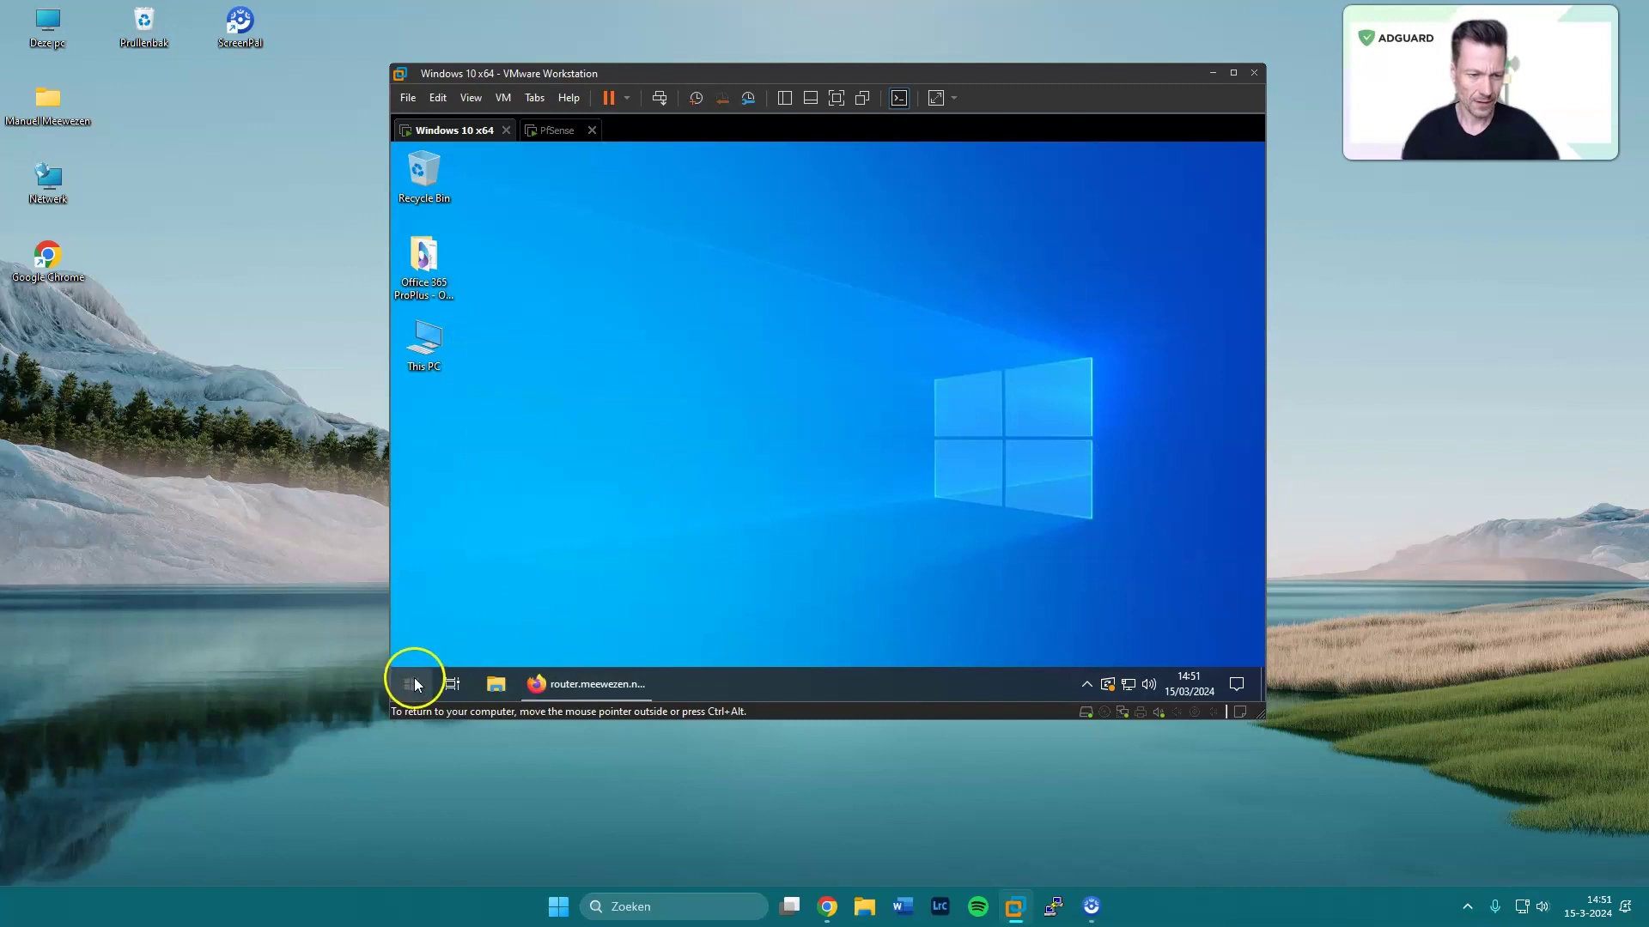
pyautogui.click(414, 679)
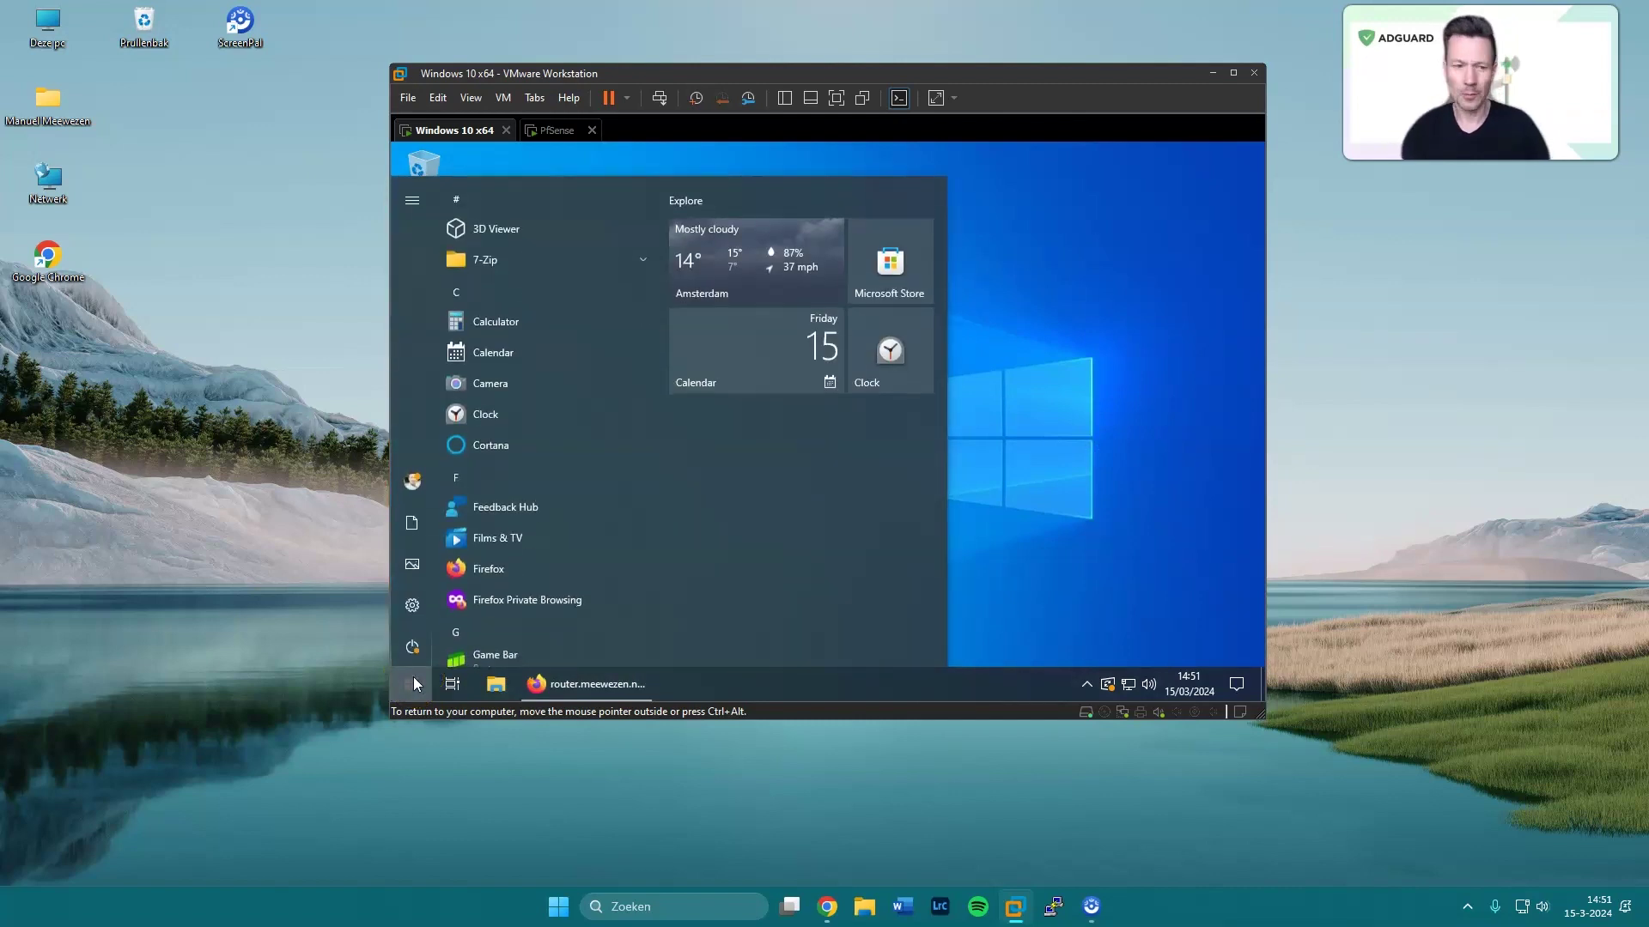
pyautogui.write('cmd')
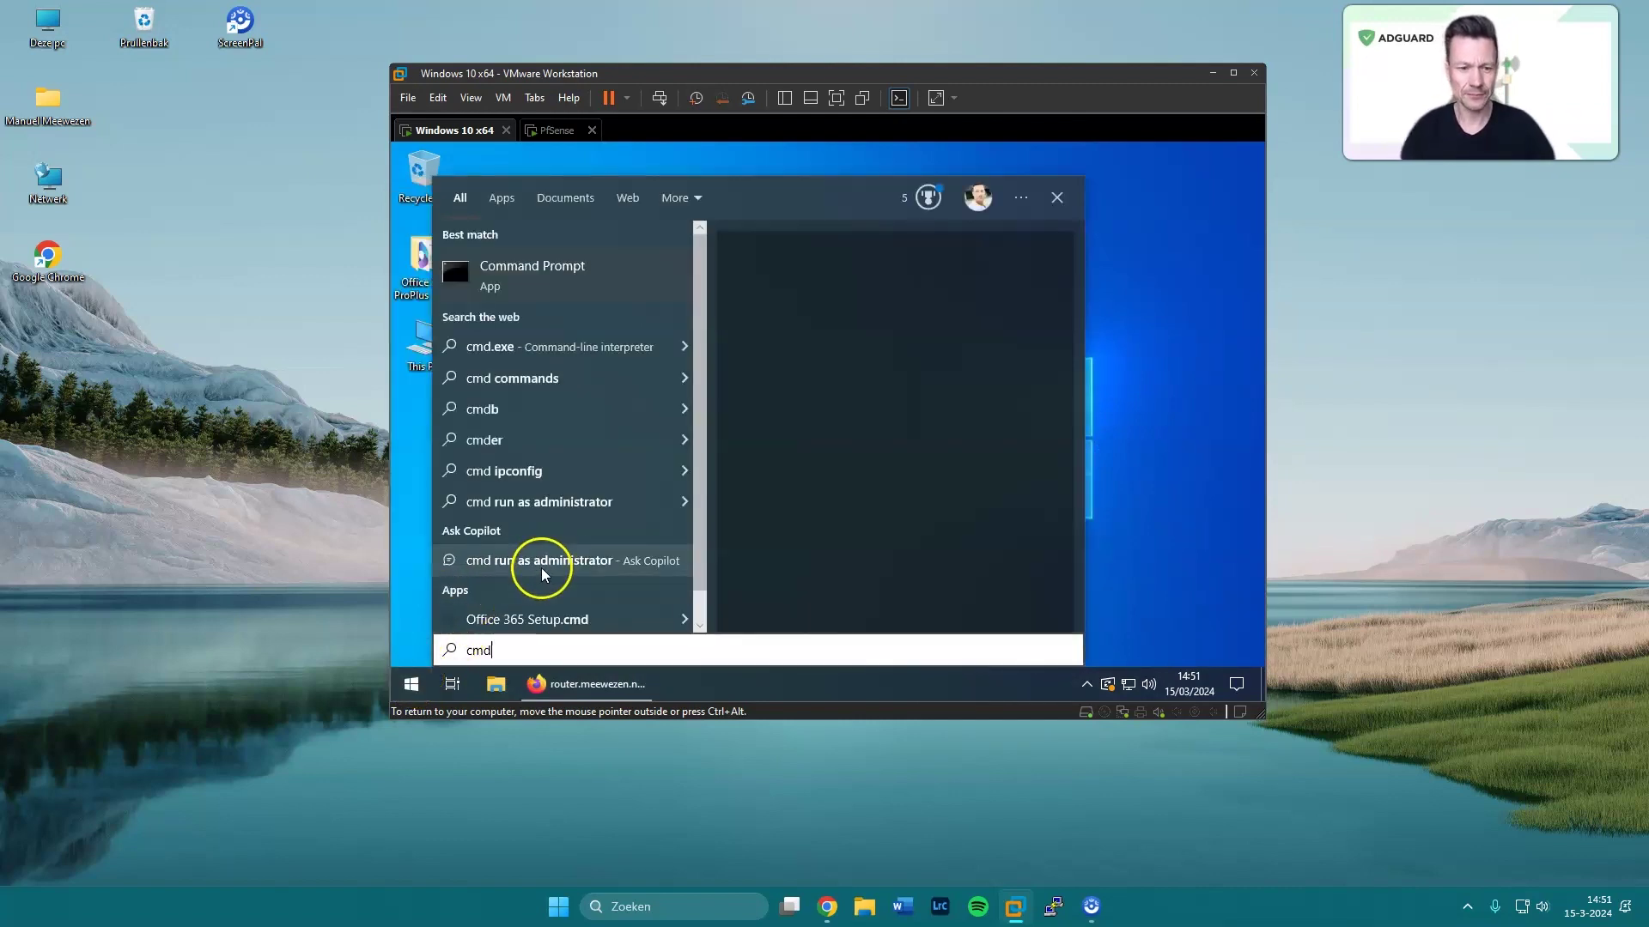
pyautogui.click(541, 569)
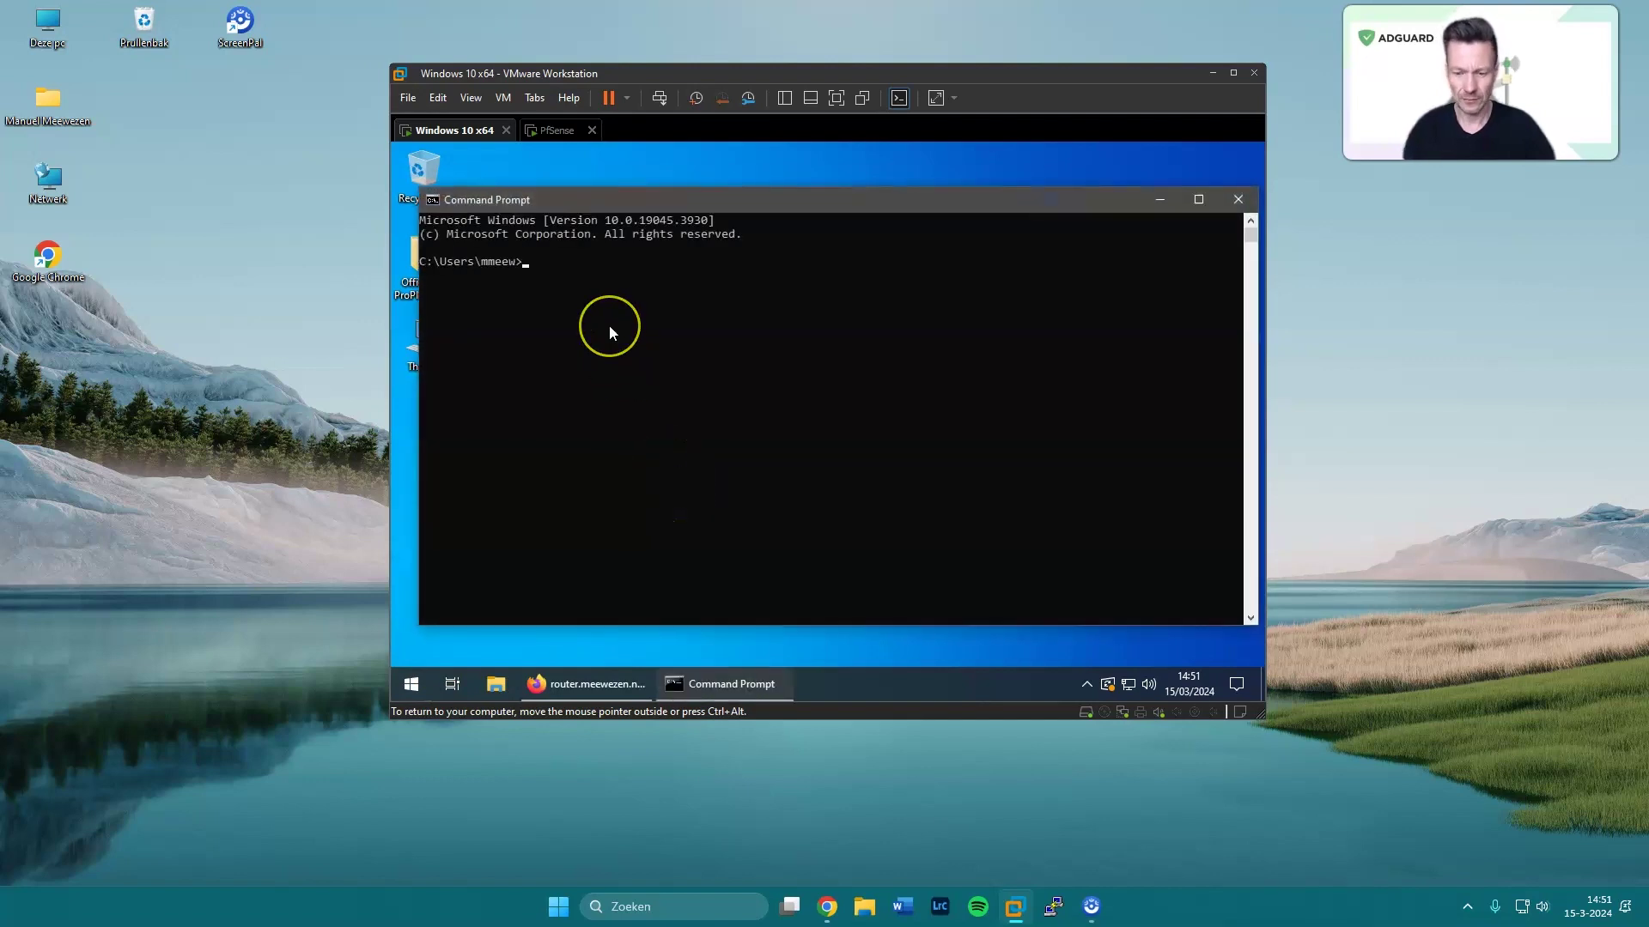
# Step: Release the current DHCP lease with ipconfig /release
pyautogui.write('ipconfig /')
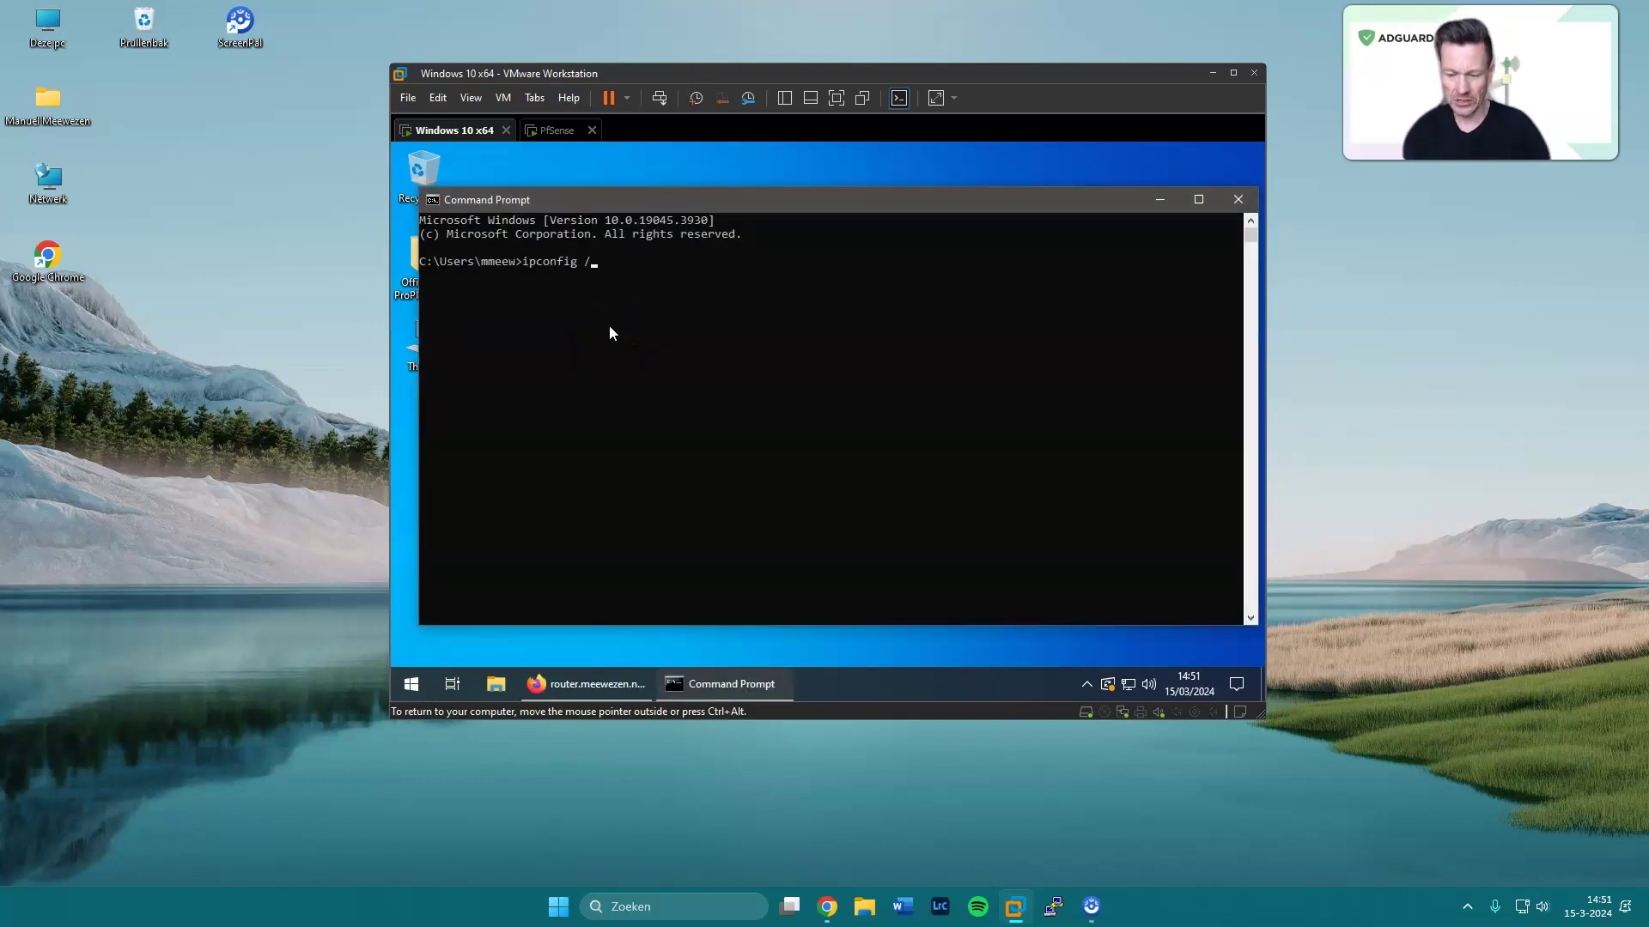
pyautogui.write('release')
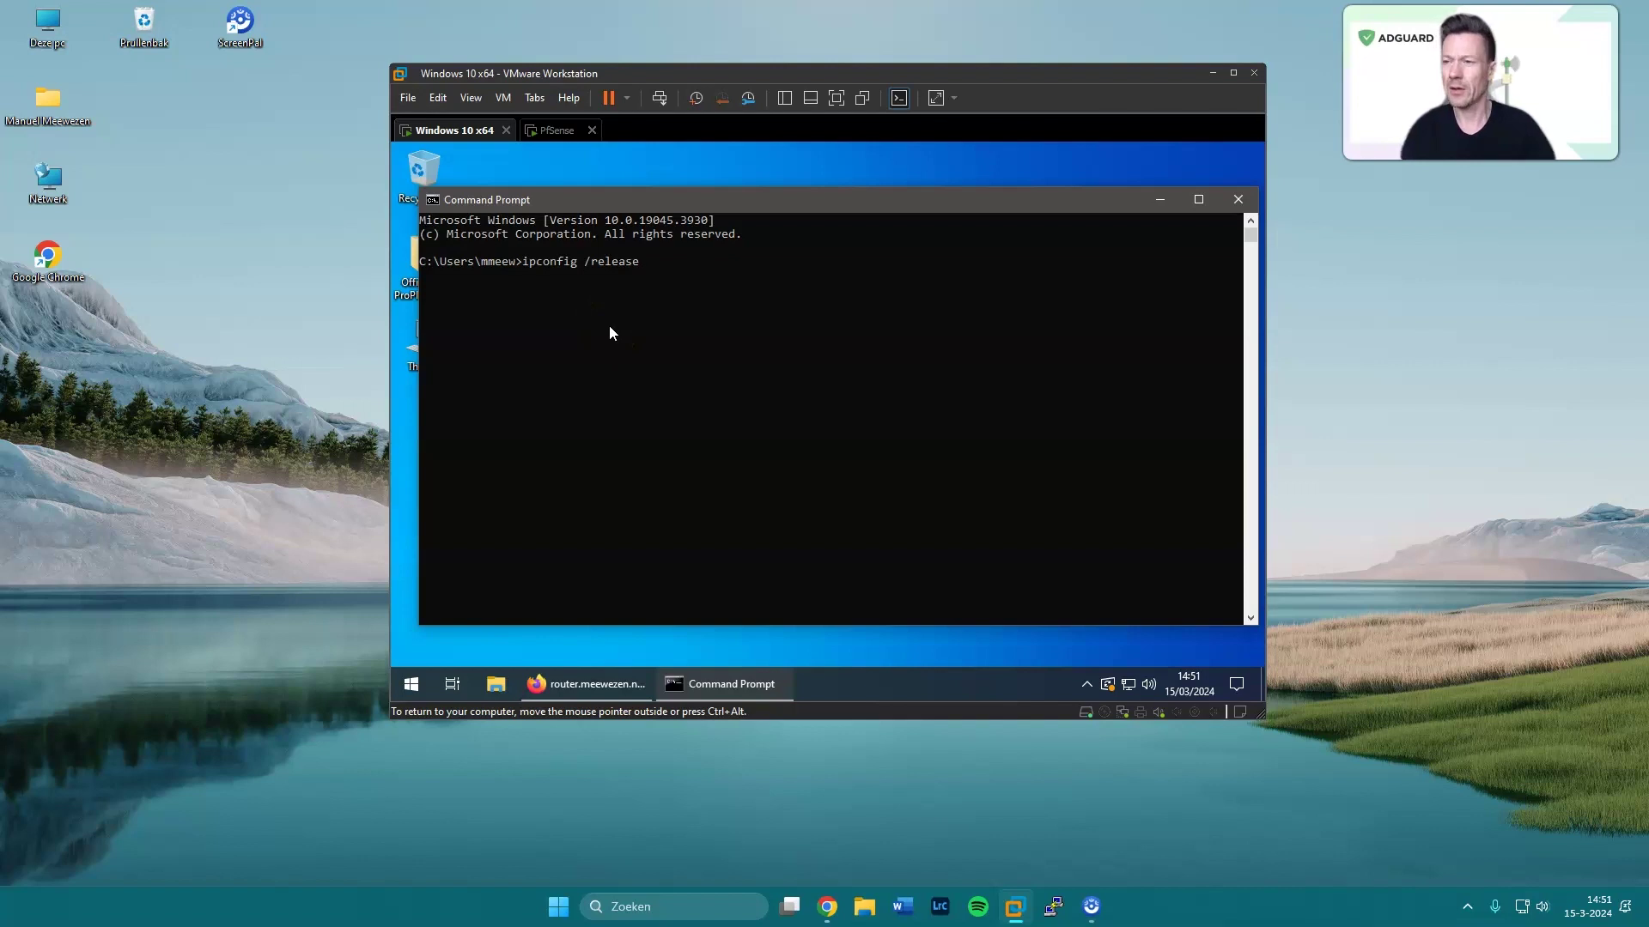
pyautogui.press('Return')
# Step: Request a new DHCP lease with ipconfig /renew
pyautogui.press('Up')
pyautogui.press('BackSpace')
pyautogui.press('BackSpace')
pyautogui.press('BackSpace')
pyautogui.press('BackSpace')
pyautogui.press('BackSpace')
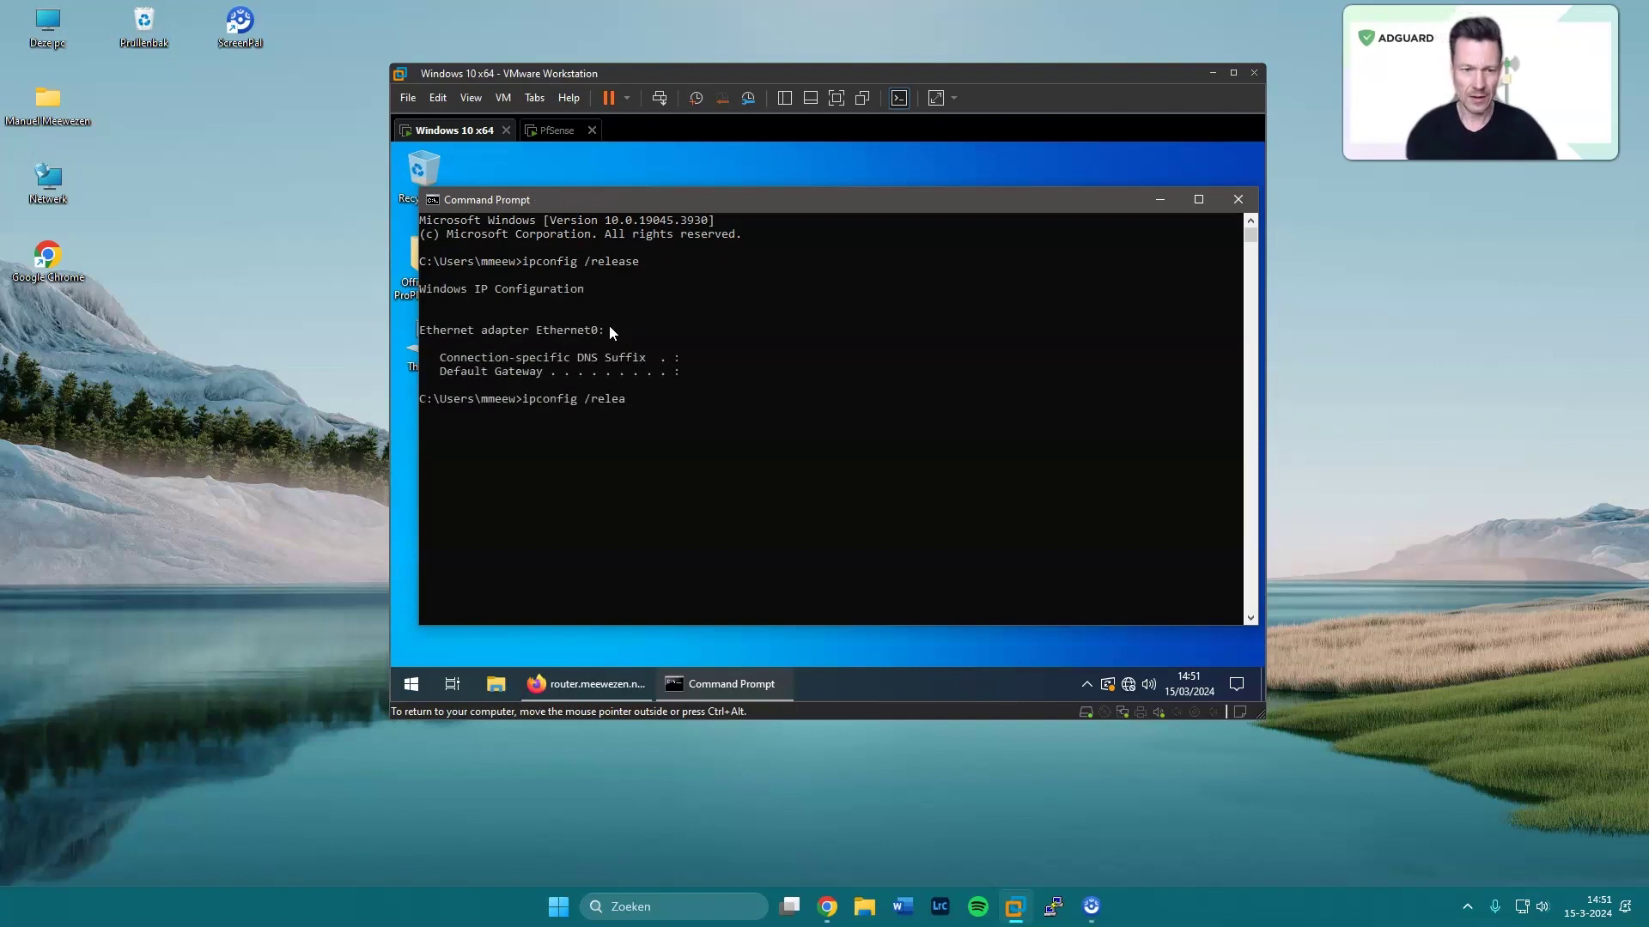
pyautogui.write('new')
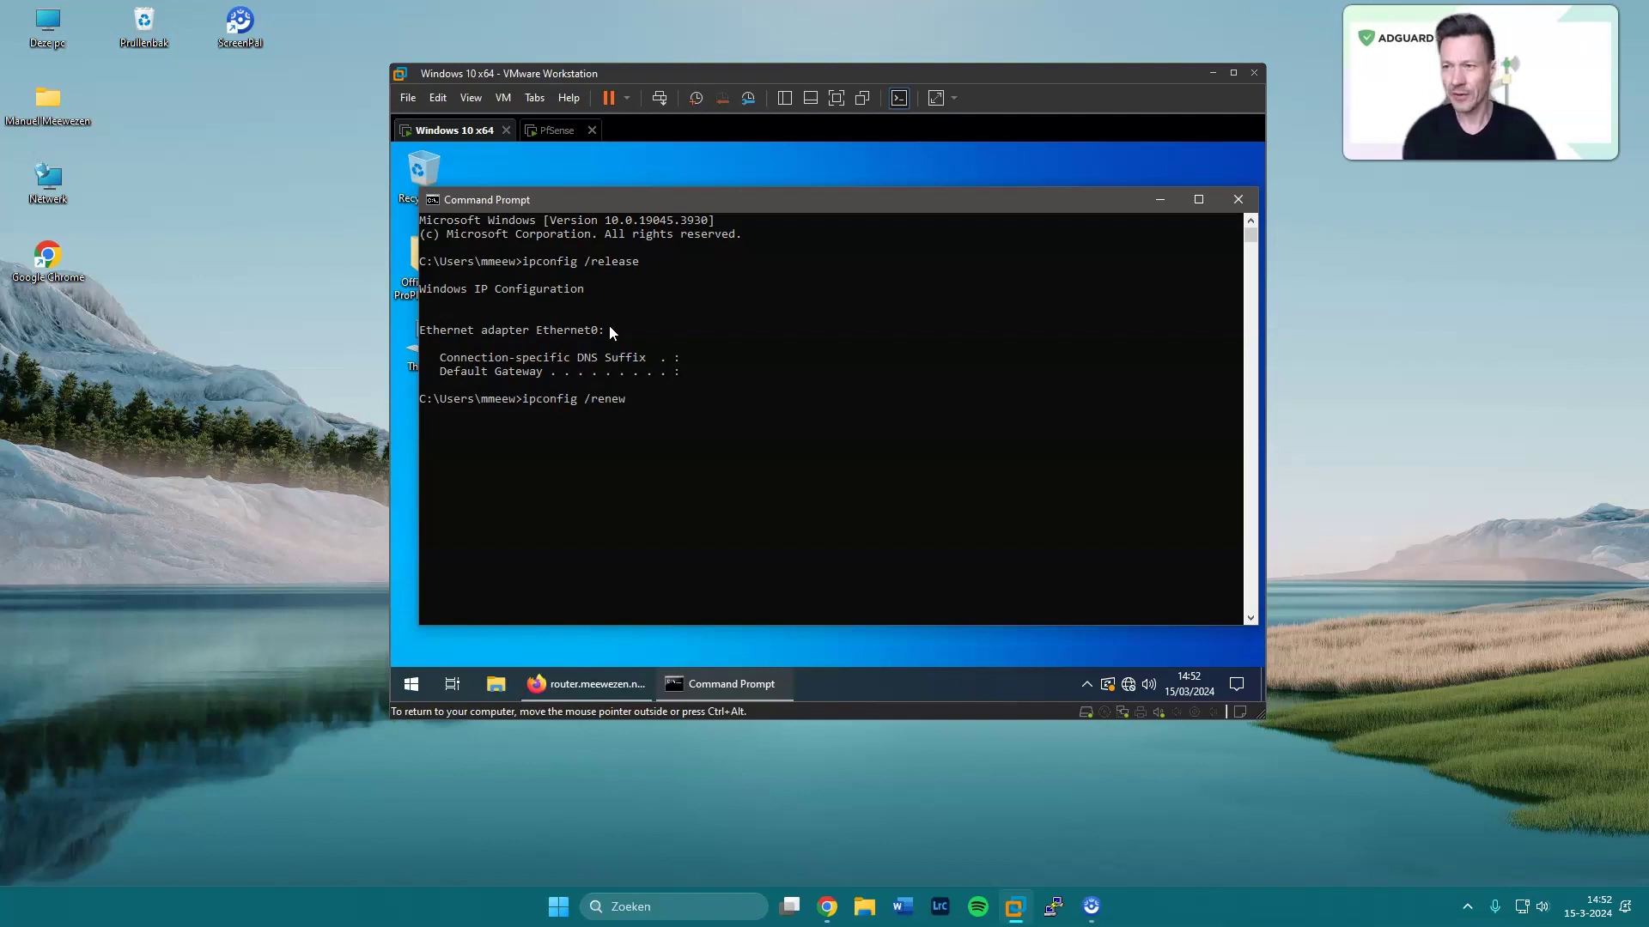
pyautogui.press('Return')
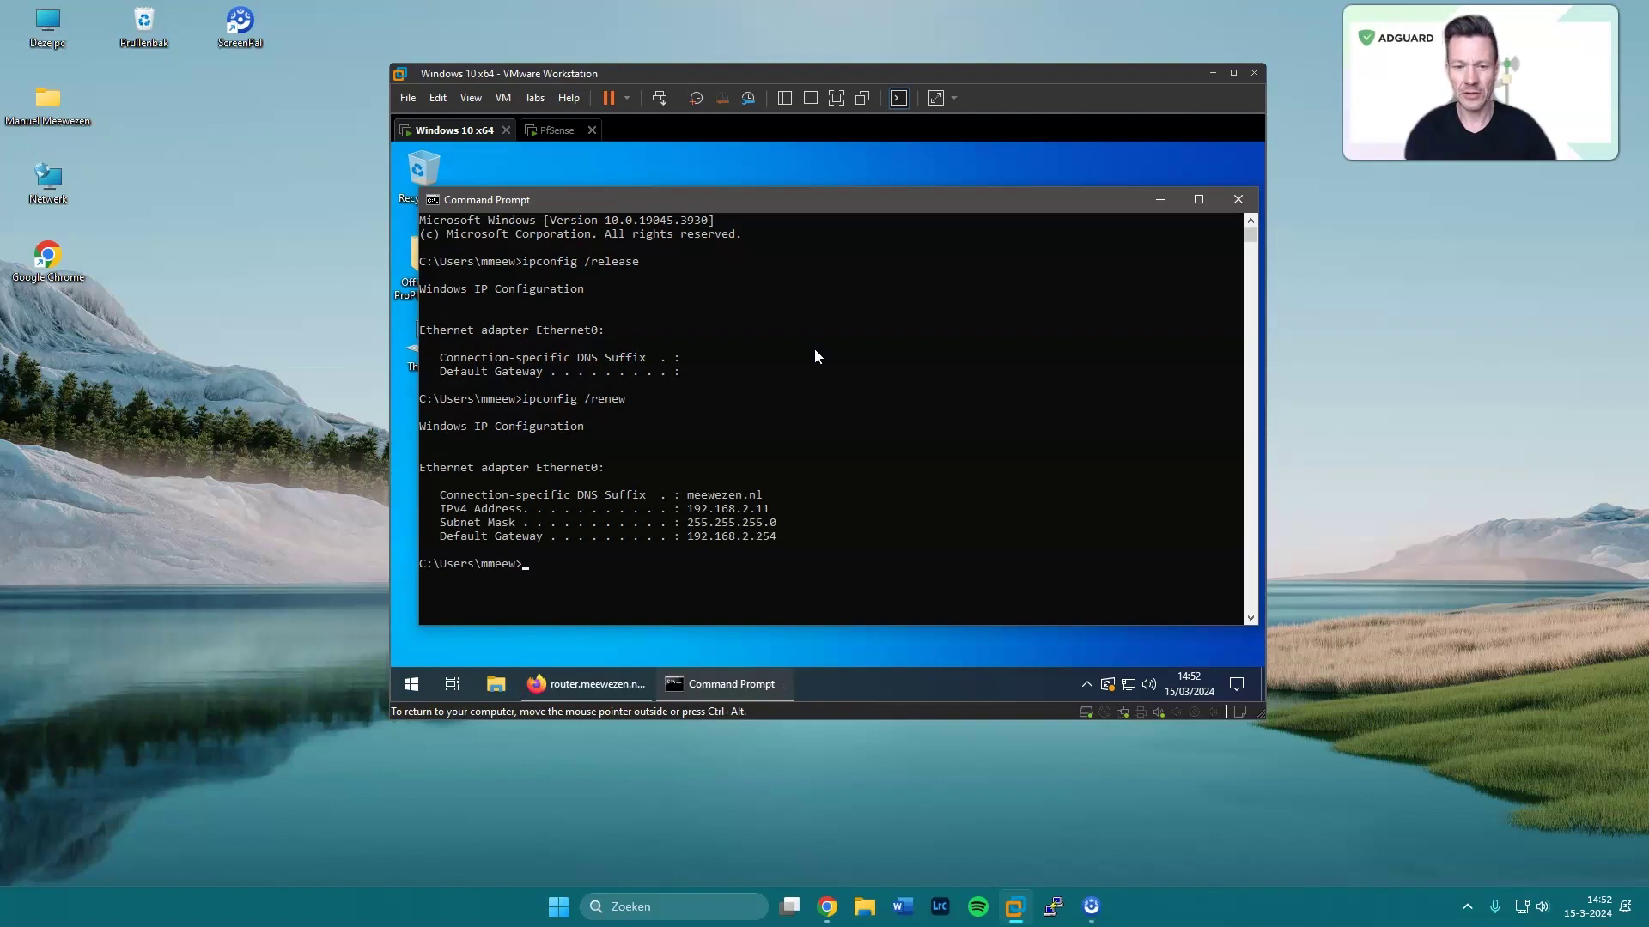
# Step: Check the assigned DNS server with ipconfig /all and close the Command Prompt
pyautogui.write('ipconfig')
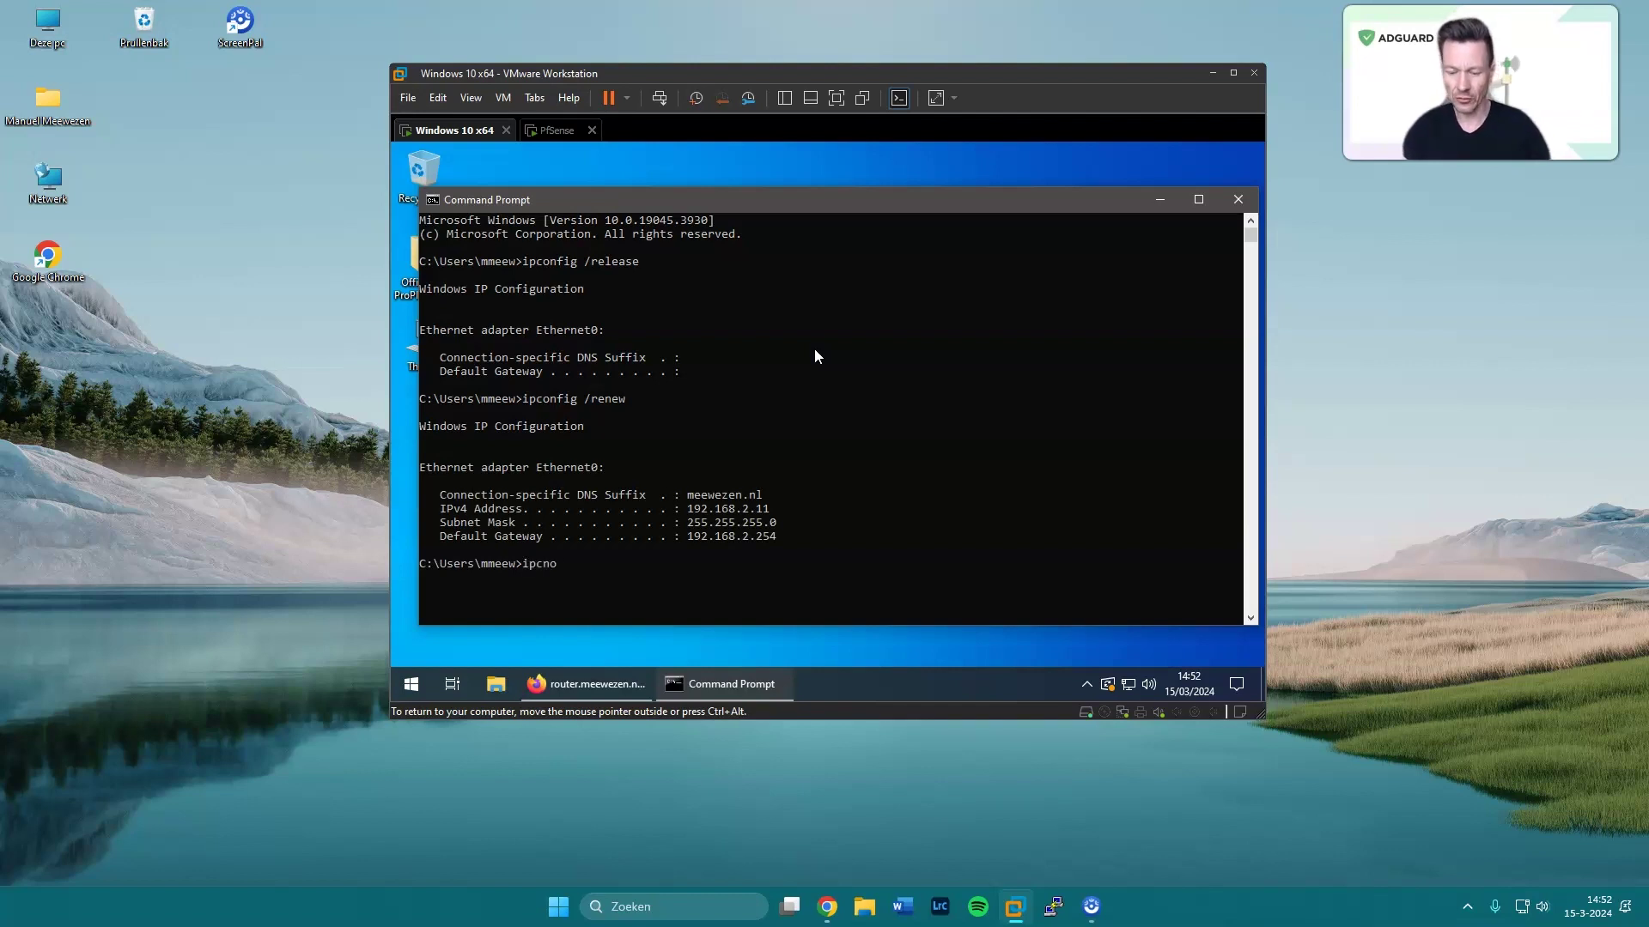
pyautogui.press('BackSpace')
pyautogui.press('BackSpace')
pyautogui.press('BackSpace')
pyautogui.press('BackSpace')
pyautogui.press('BackSpace')
pyautogui.write('onfig /all')
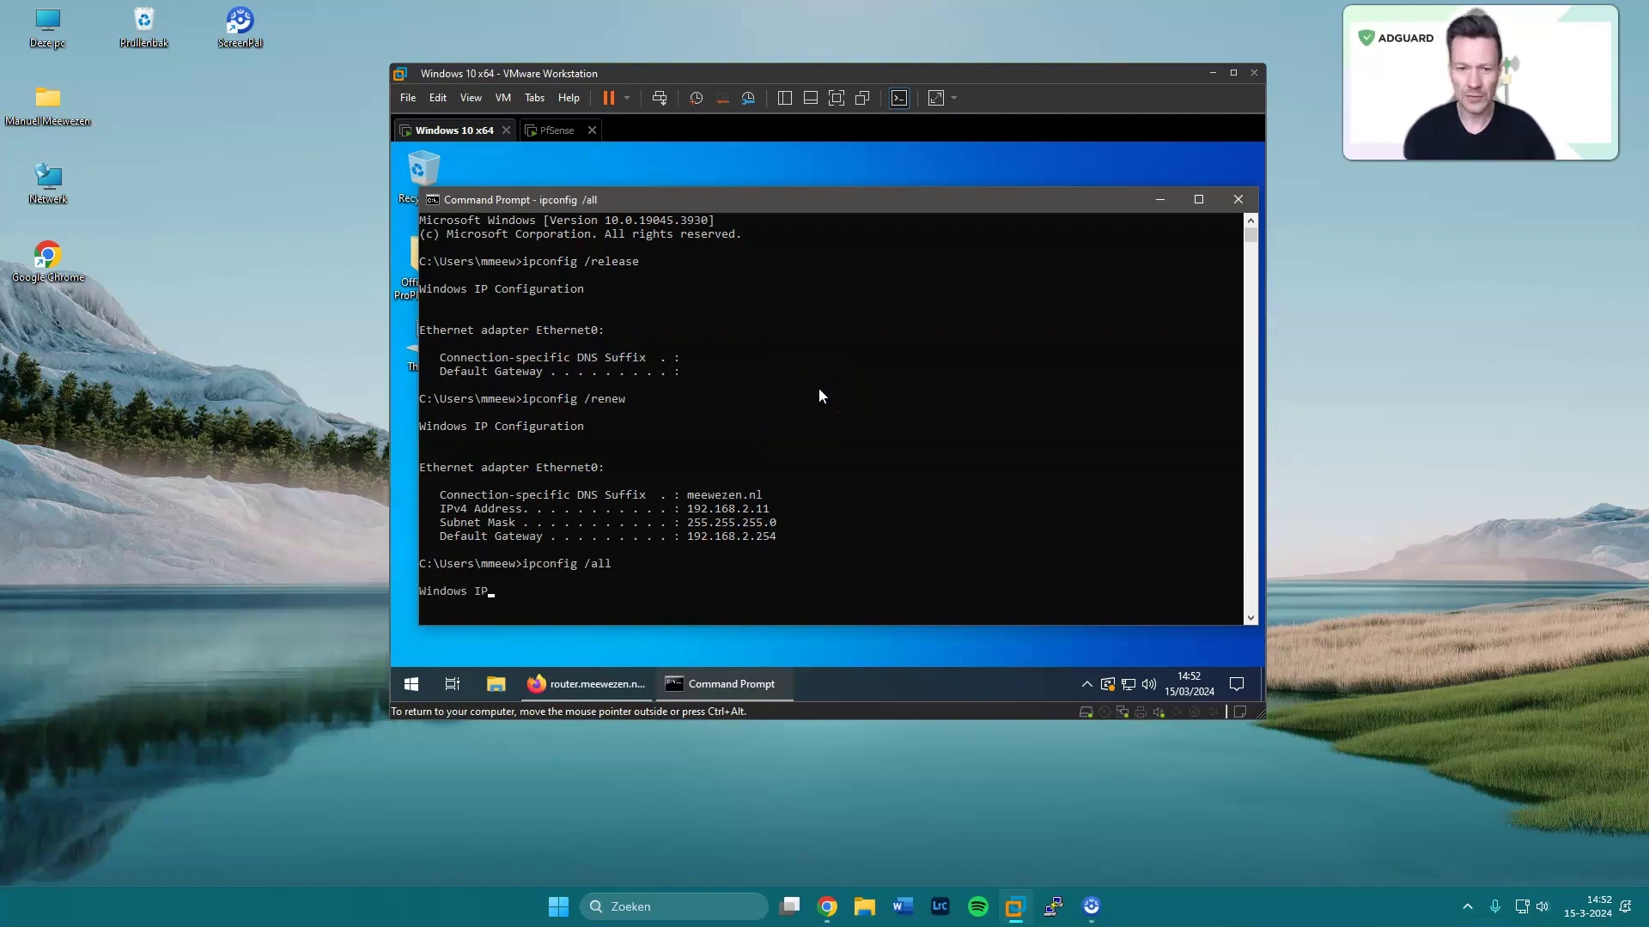
pyautogui.press('Return')
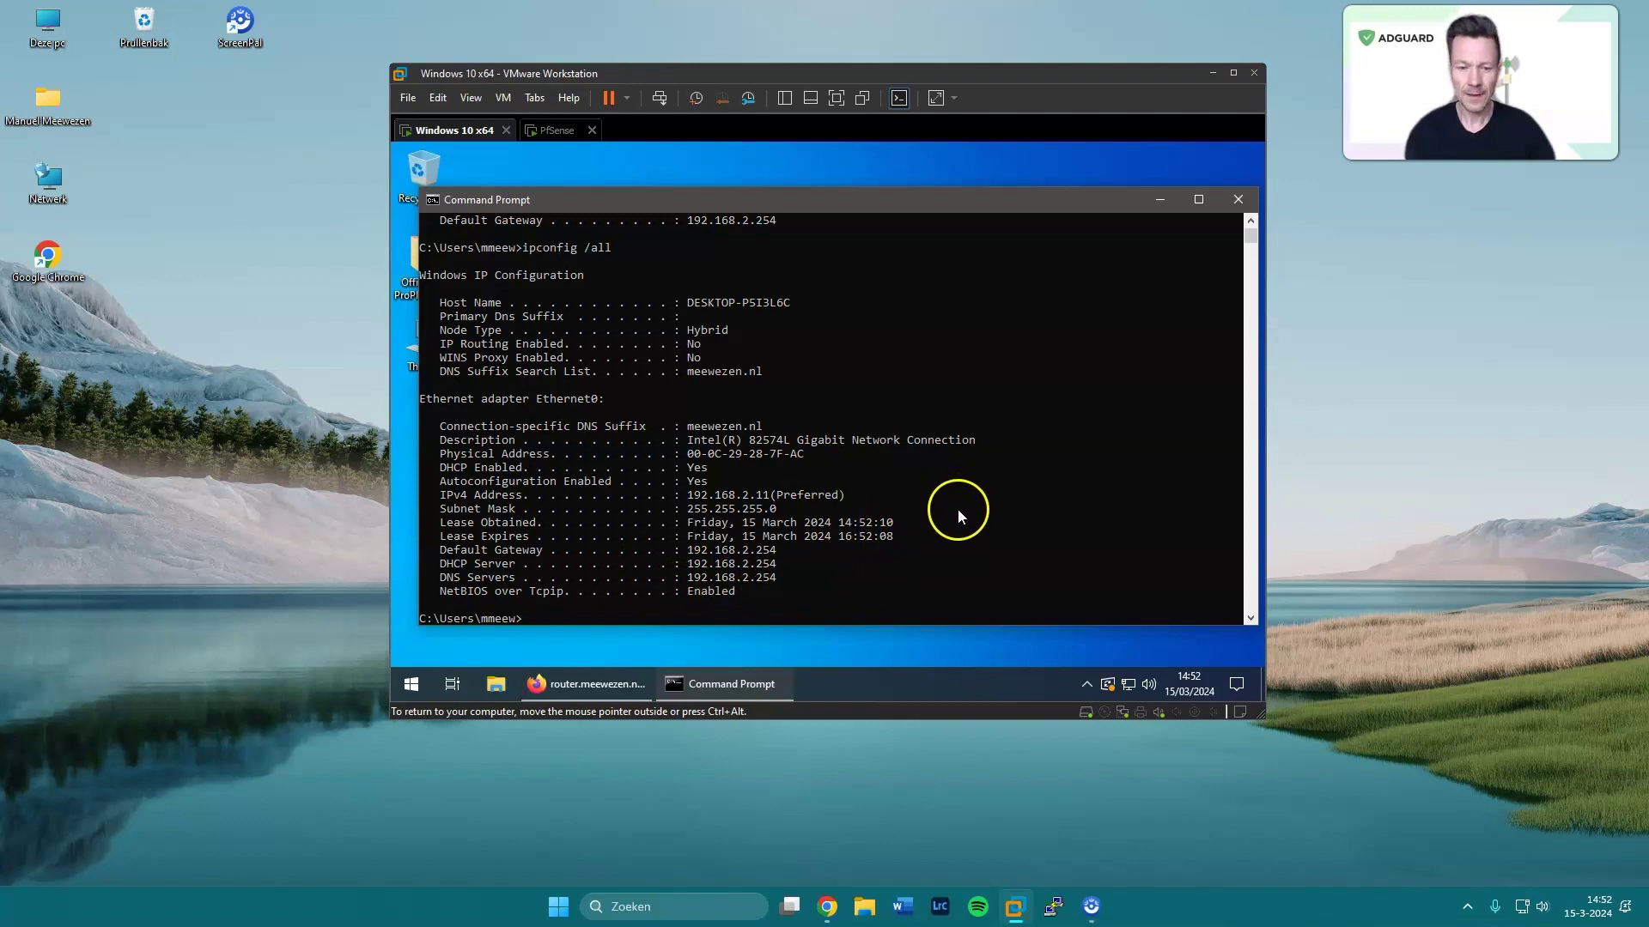
pyautogui.click(1238, 198)
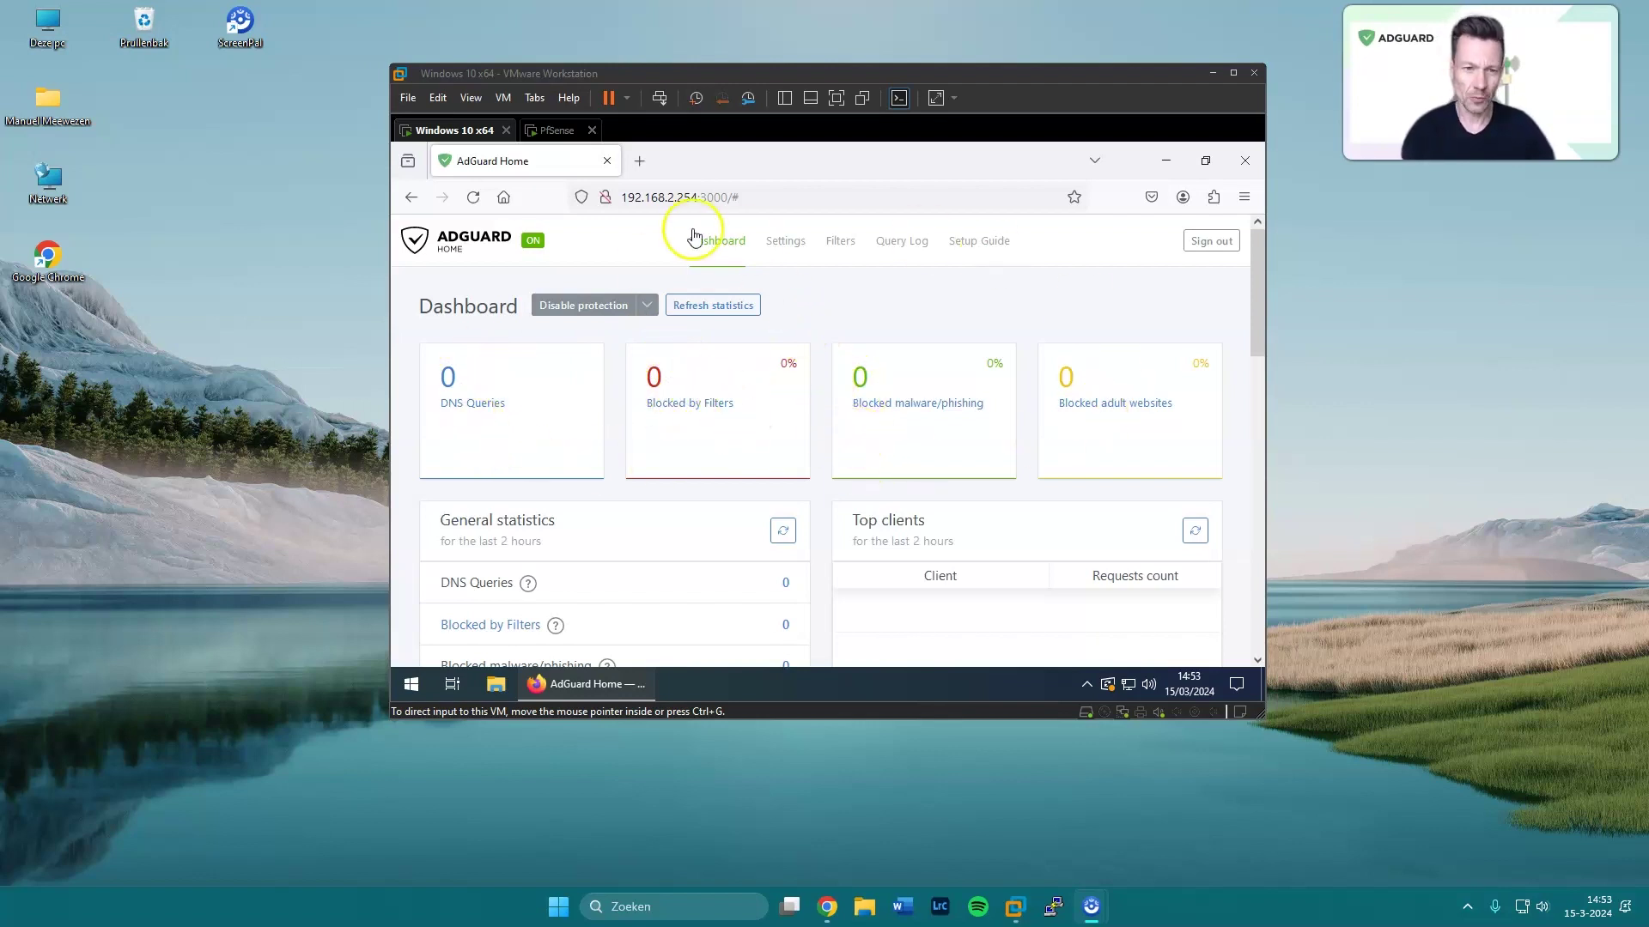
pyautogui.click(640, 163)
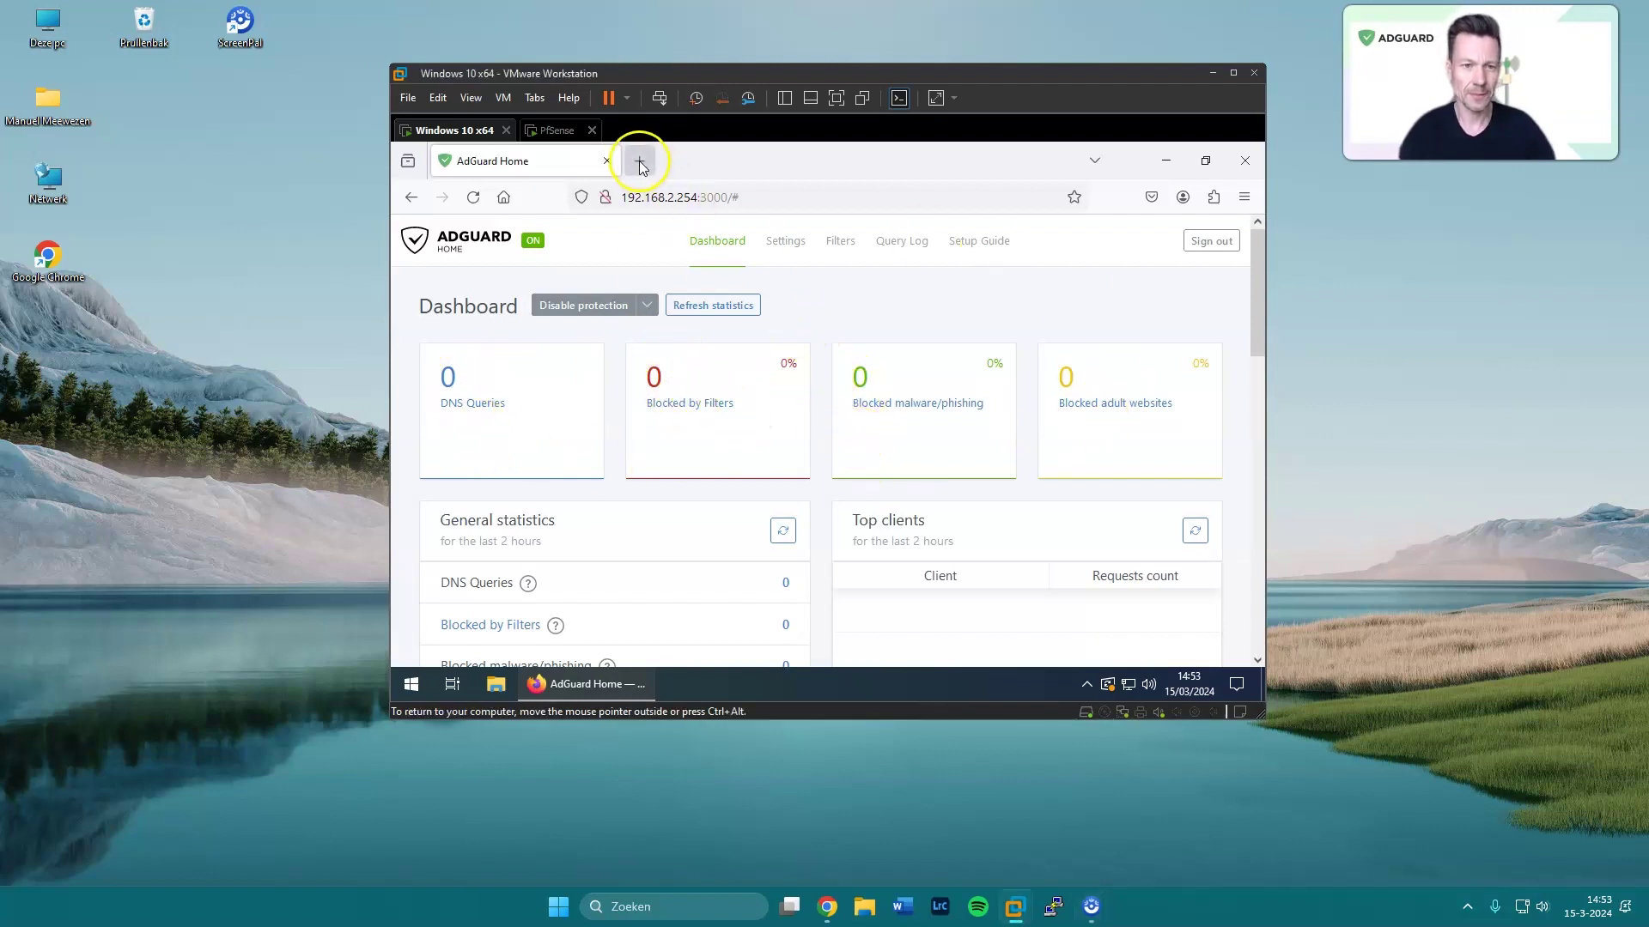
pyautogui.click(639, 161)
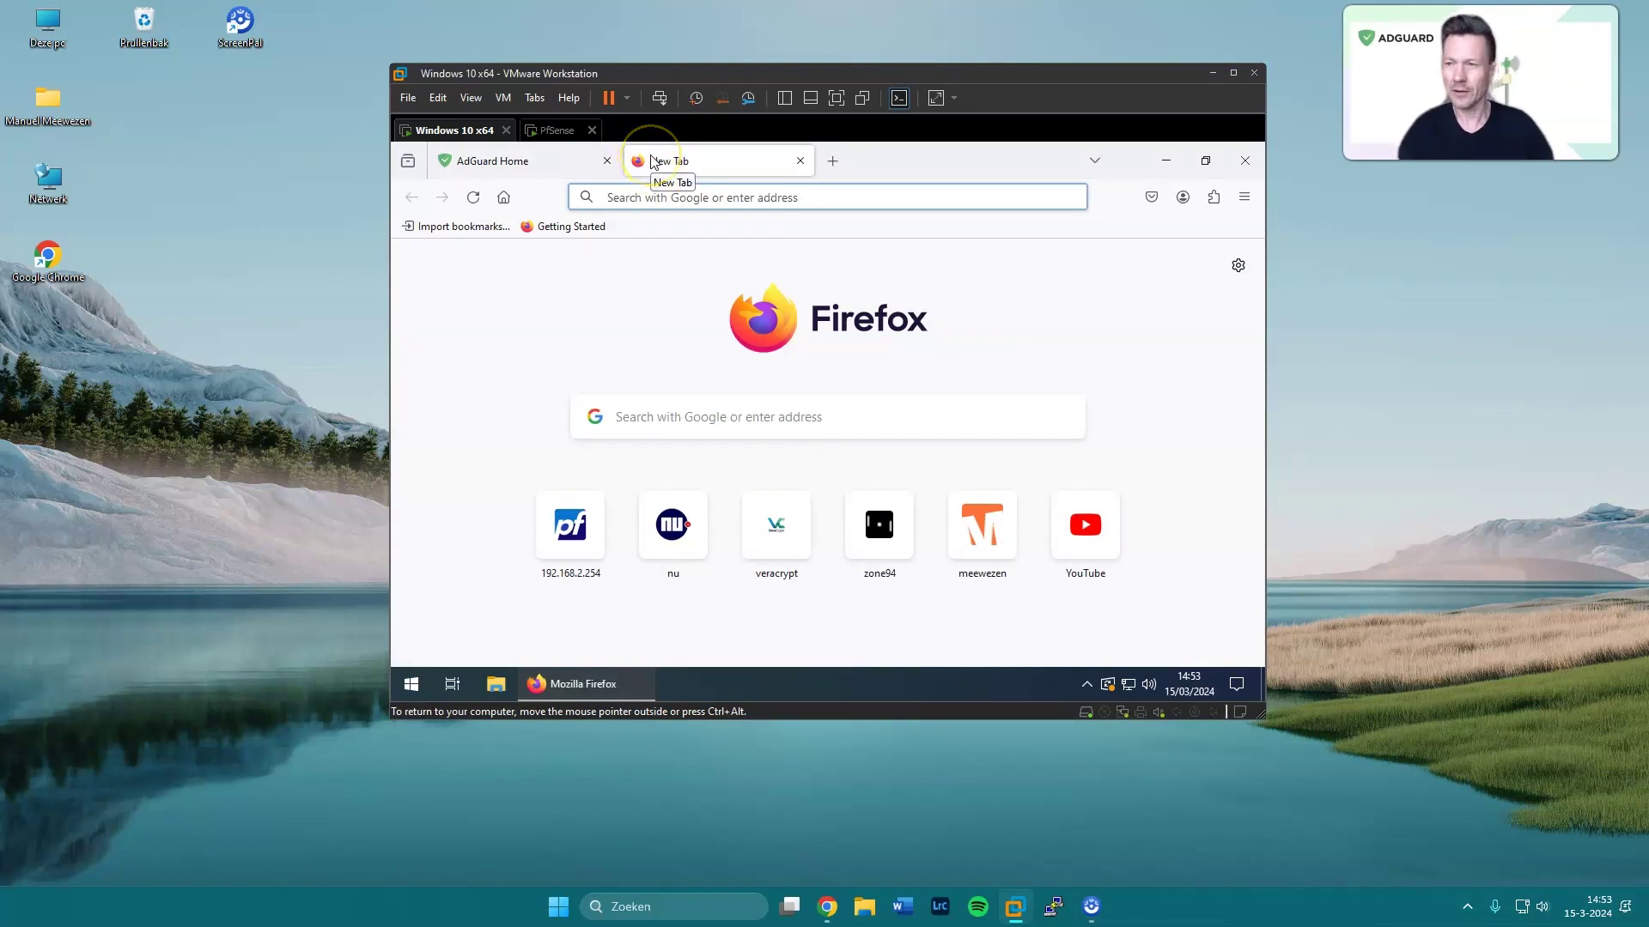
pyautogui.write('www.nu.nl')
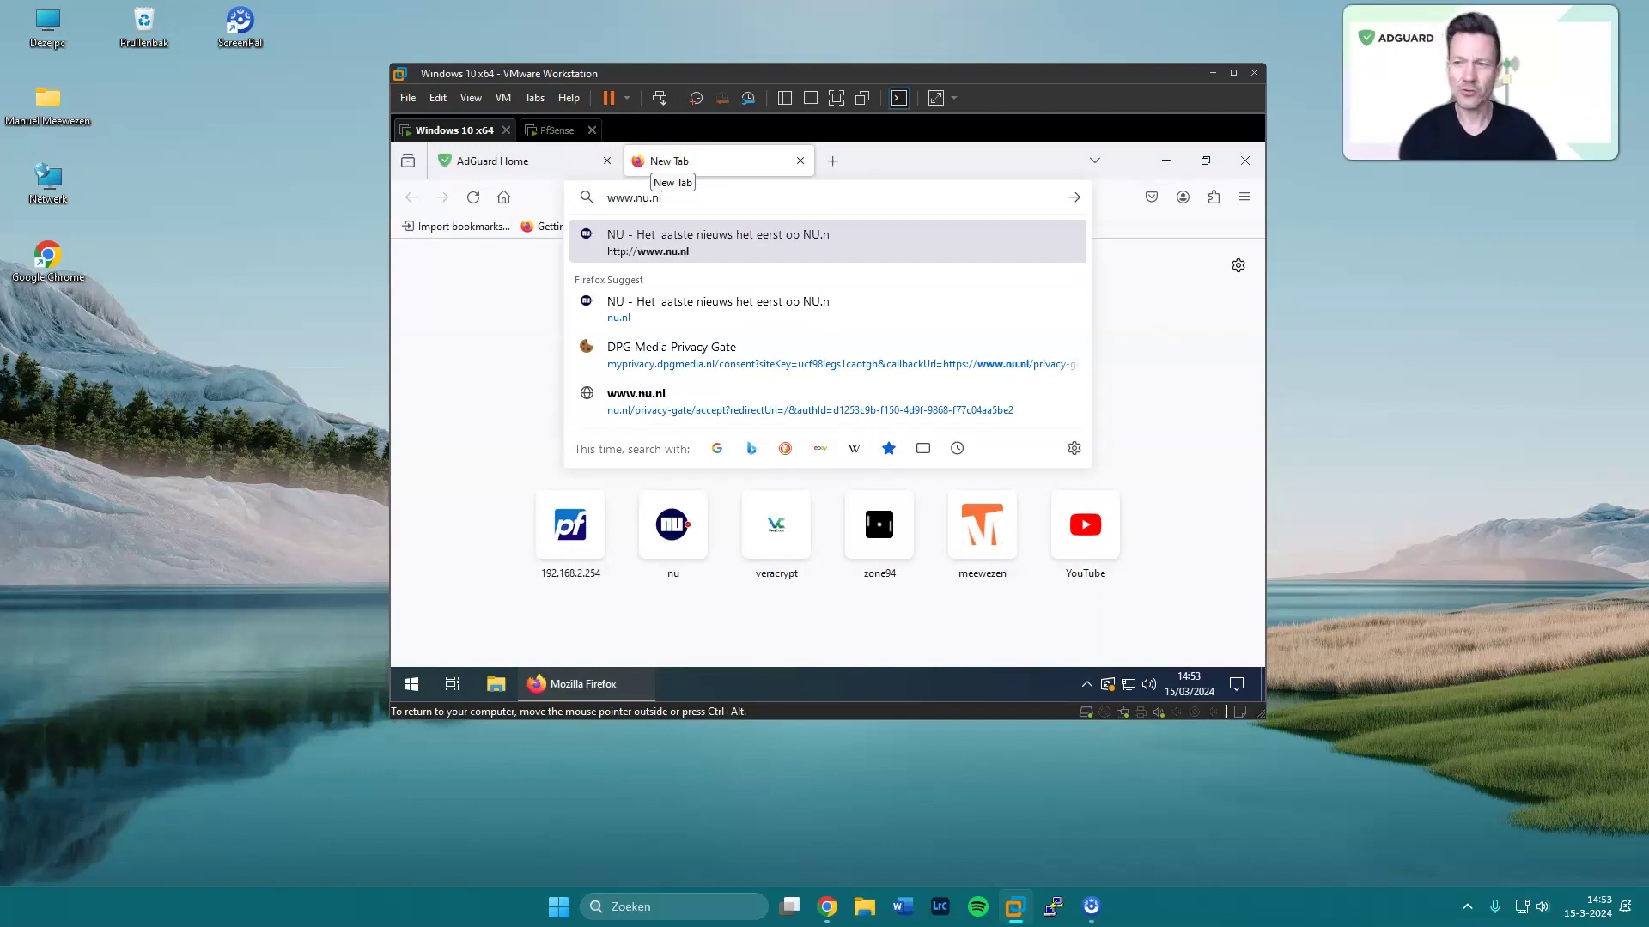
pyautogui.click(879, 163)
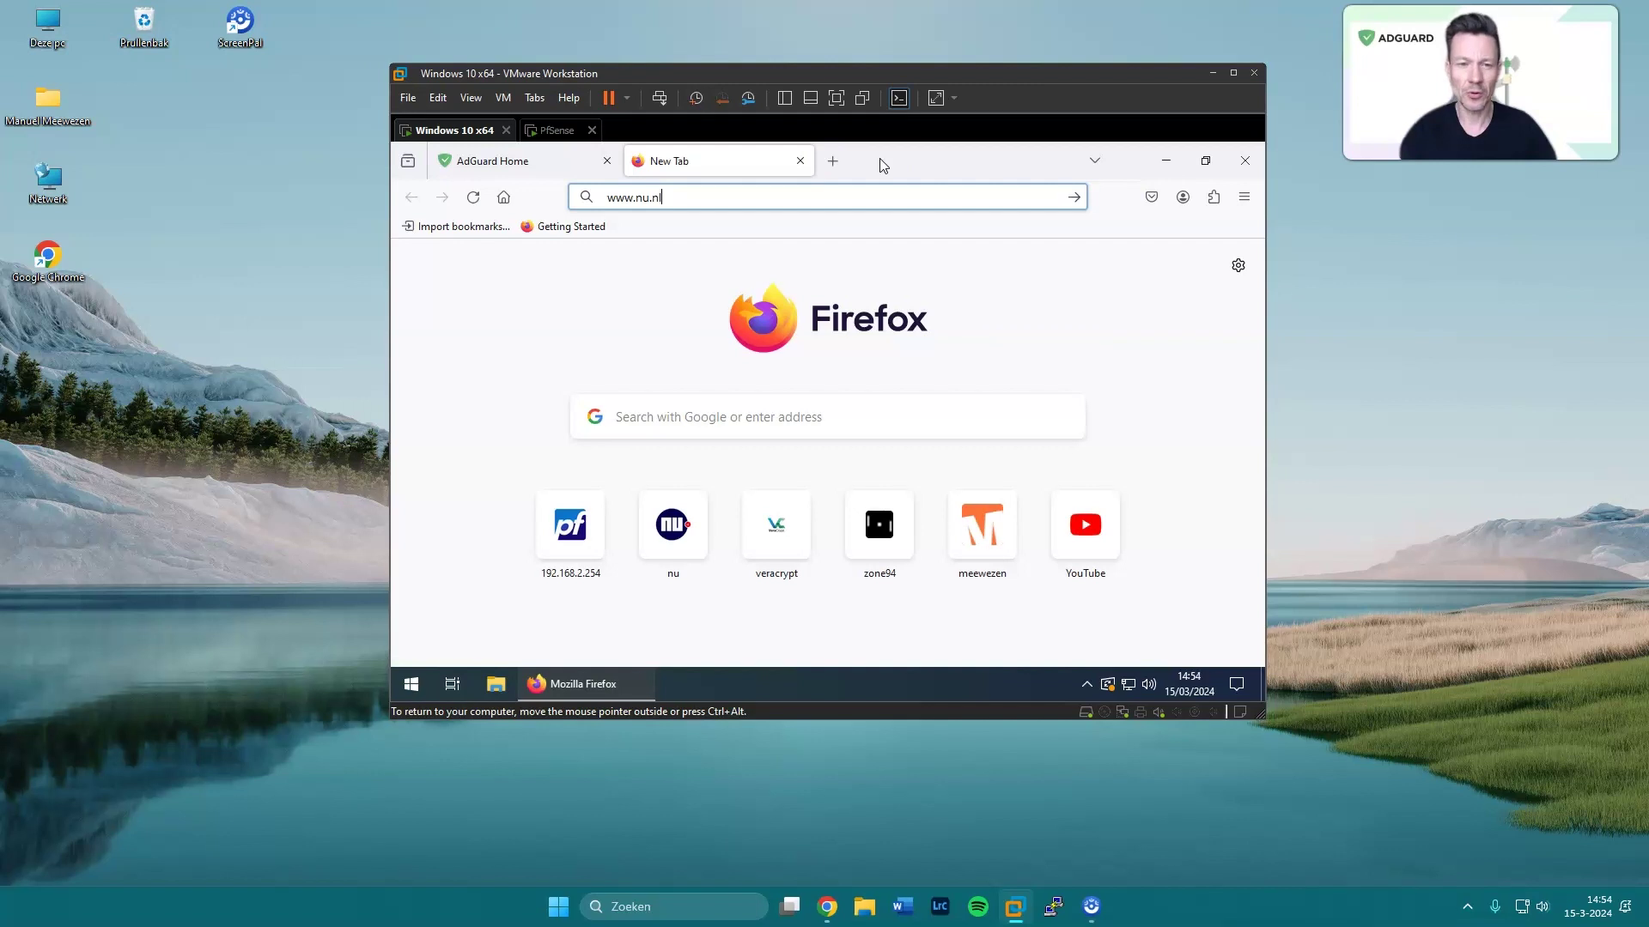
pyautogui.press('Return')
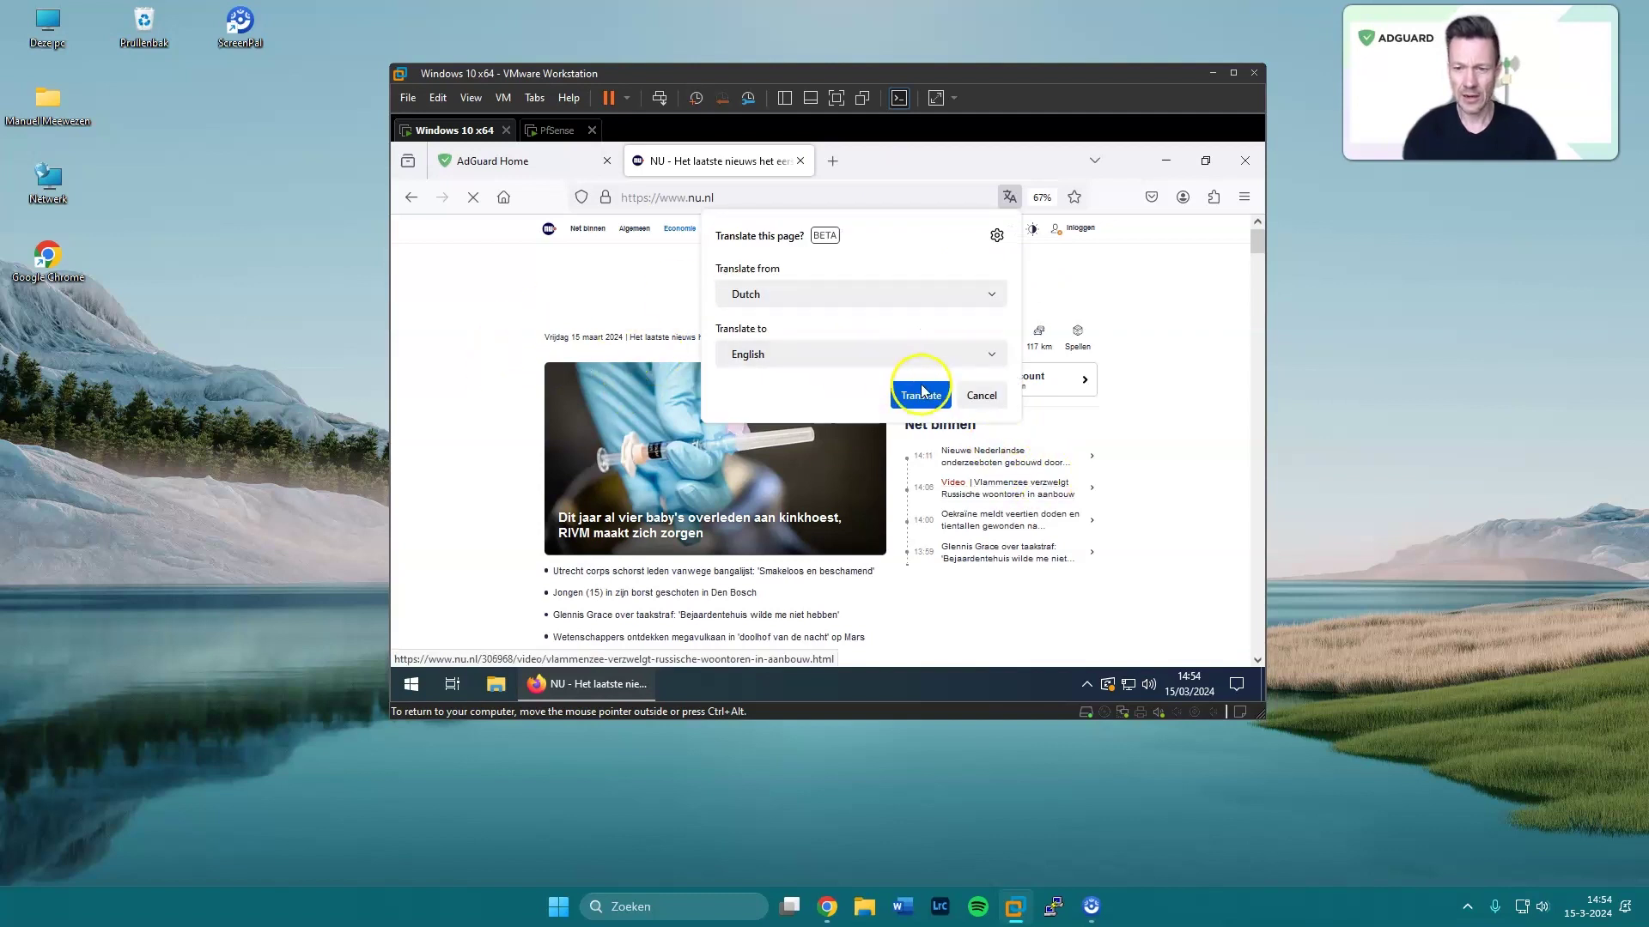
# Step: Decline the page translation offer and look through the NU.nl homepage for advertisements
pyautogui.click(980, 395)
pyautogui.scroll(-5, 603, 387)
pyautogui.scroll(-5, 604, 388)
pyautogui.scroll(15, 589, 372)
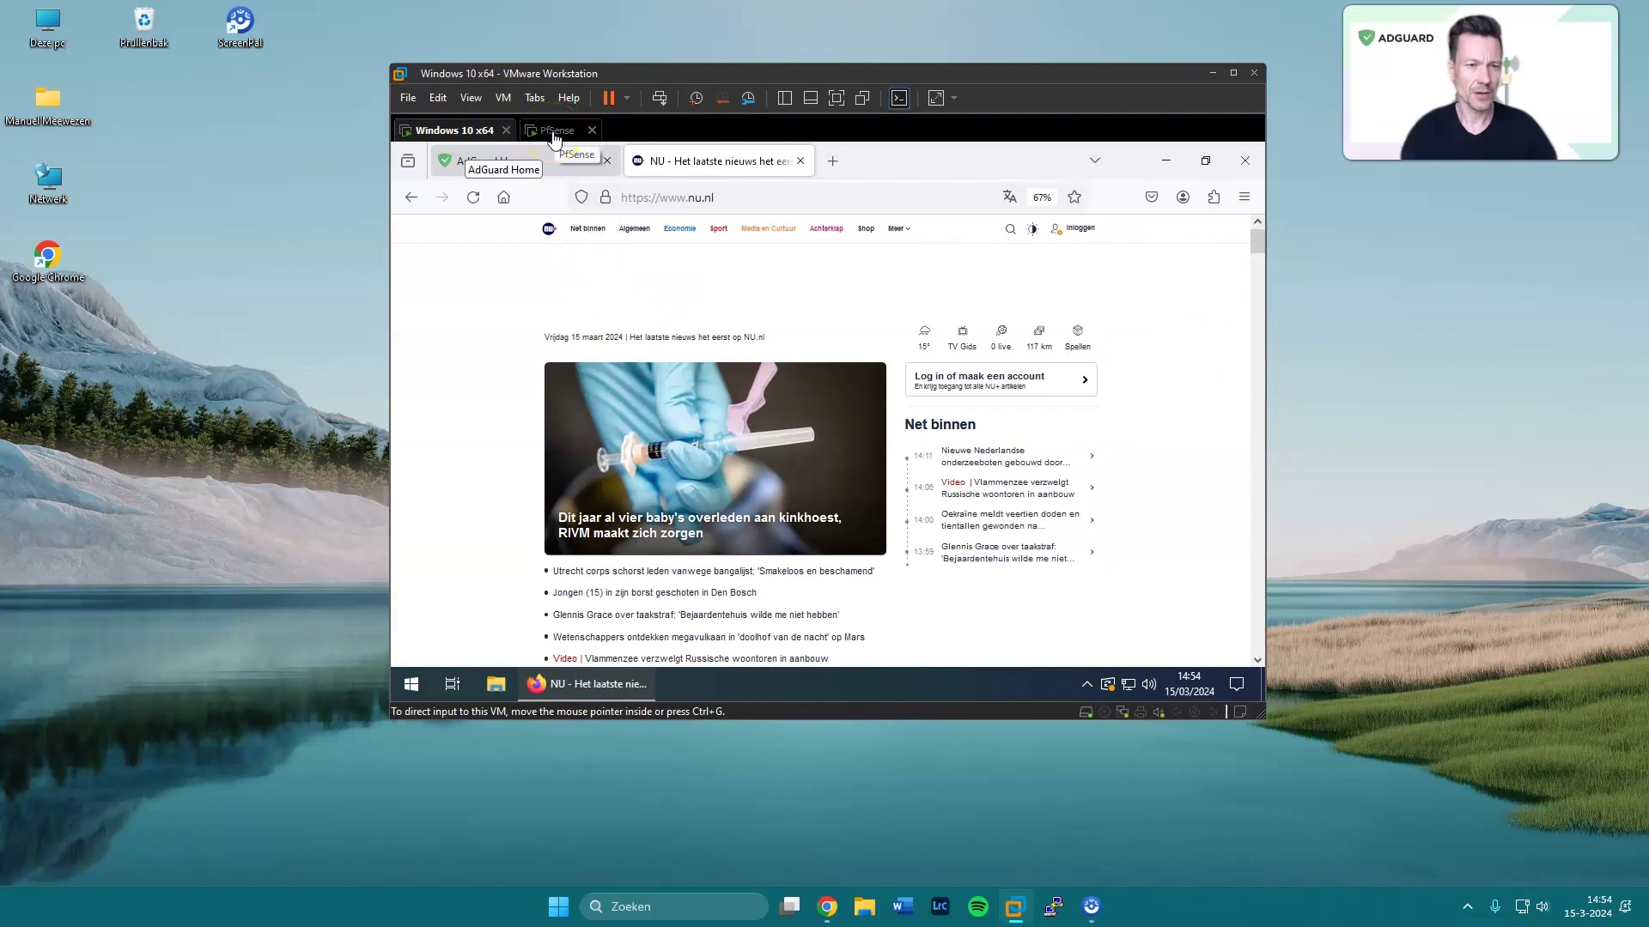
# Step: Refresh the AdGuard Home dashboard statistics and examine the general statistics, top queried domains and top blocked domains
pyautogui.click(503, 164)
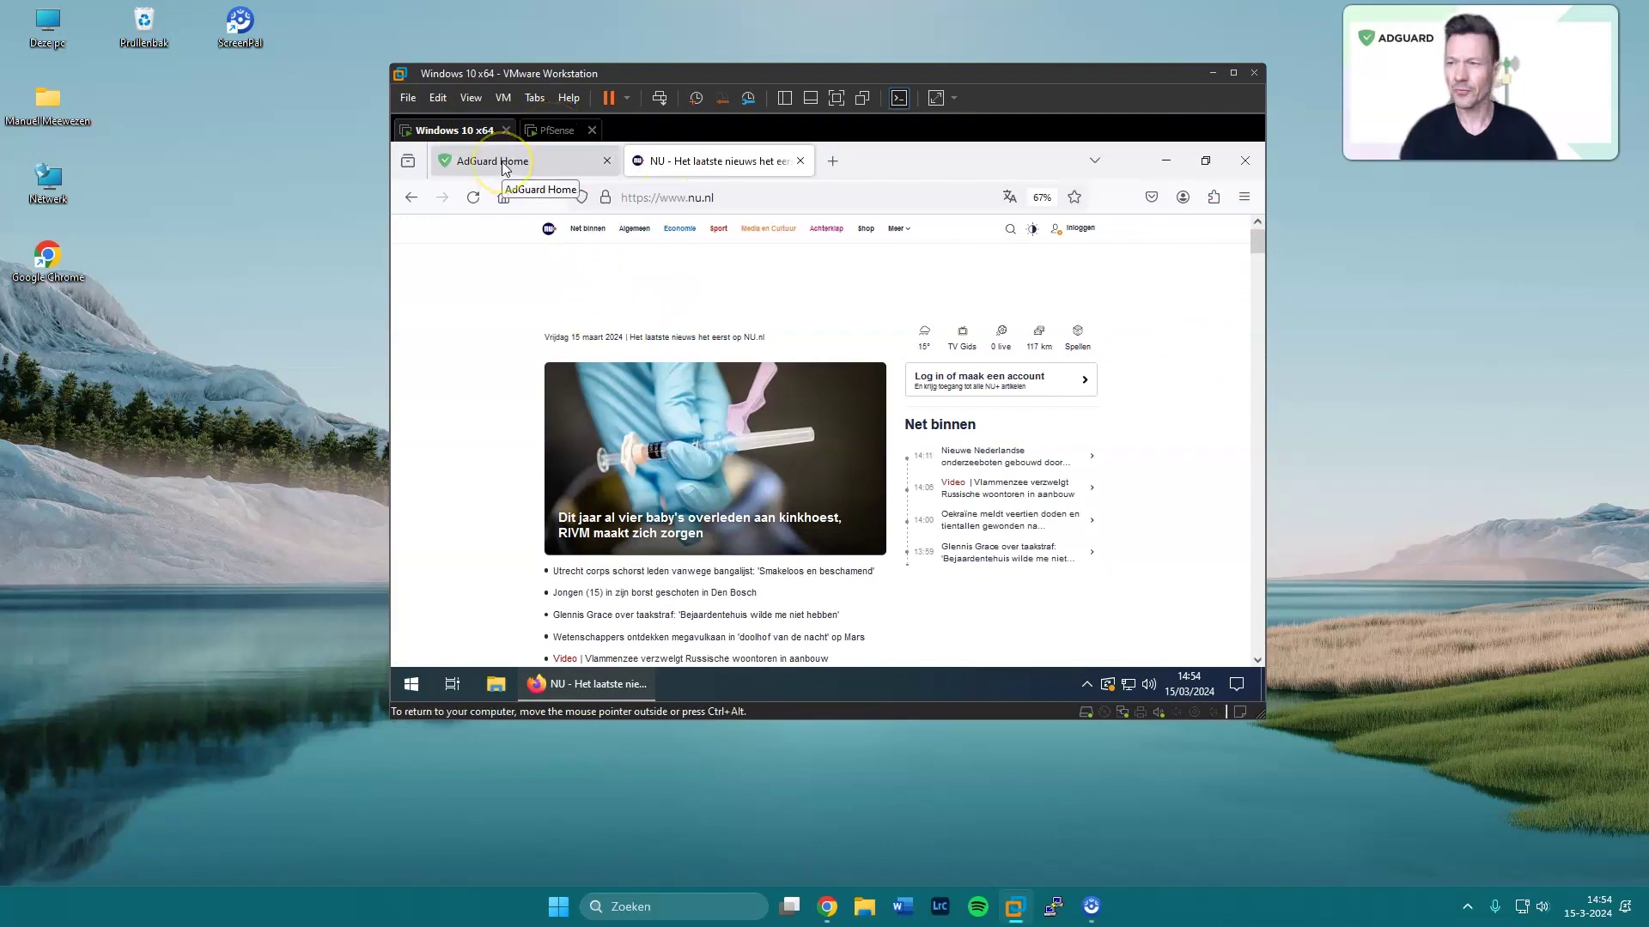
pyautogui.click(506, 169)
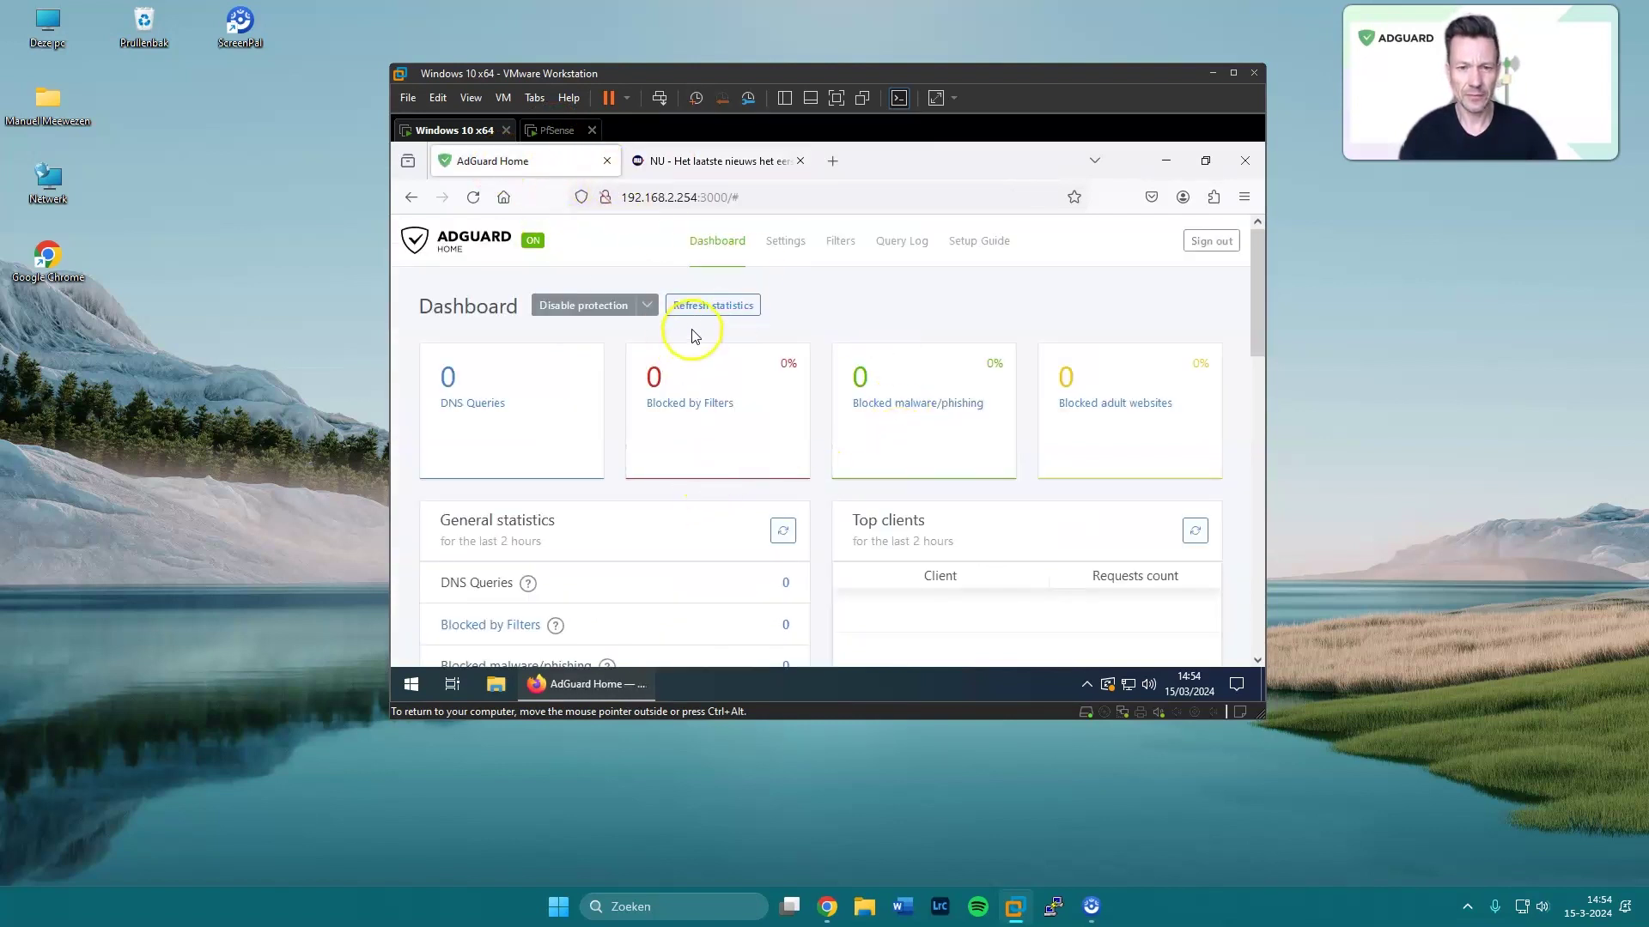
pyautogui.click(701, 305)
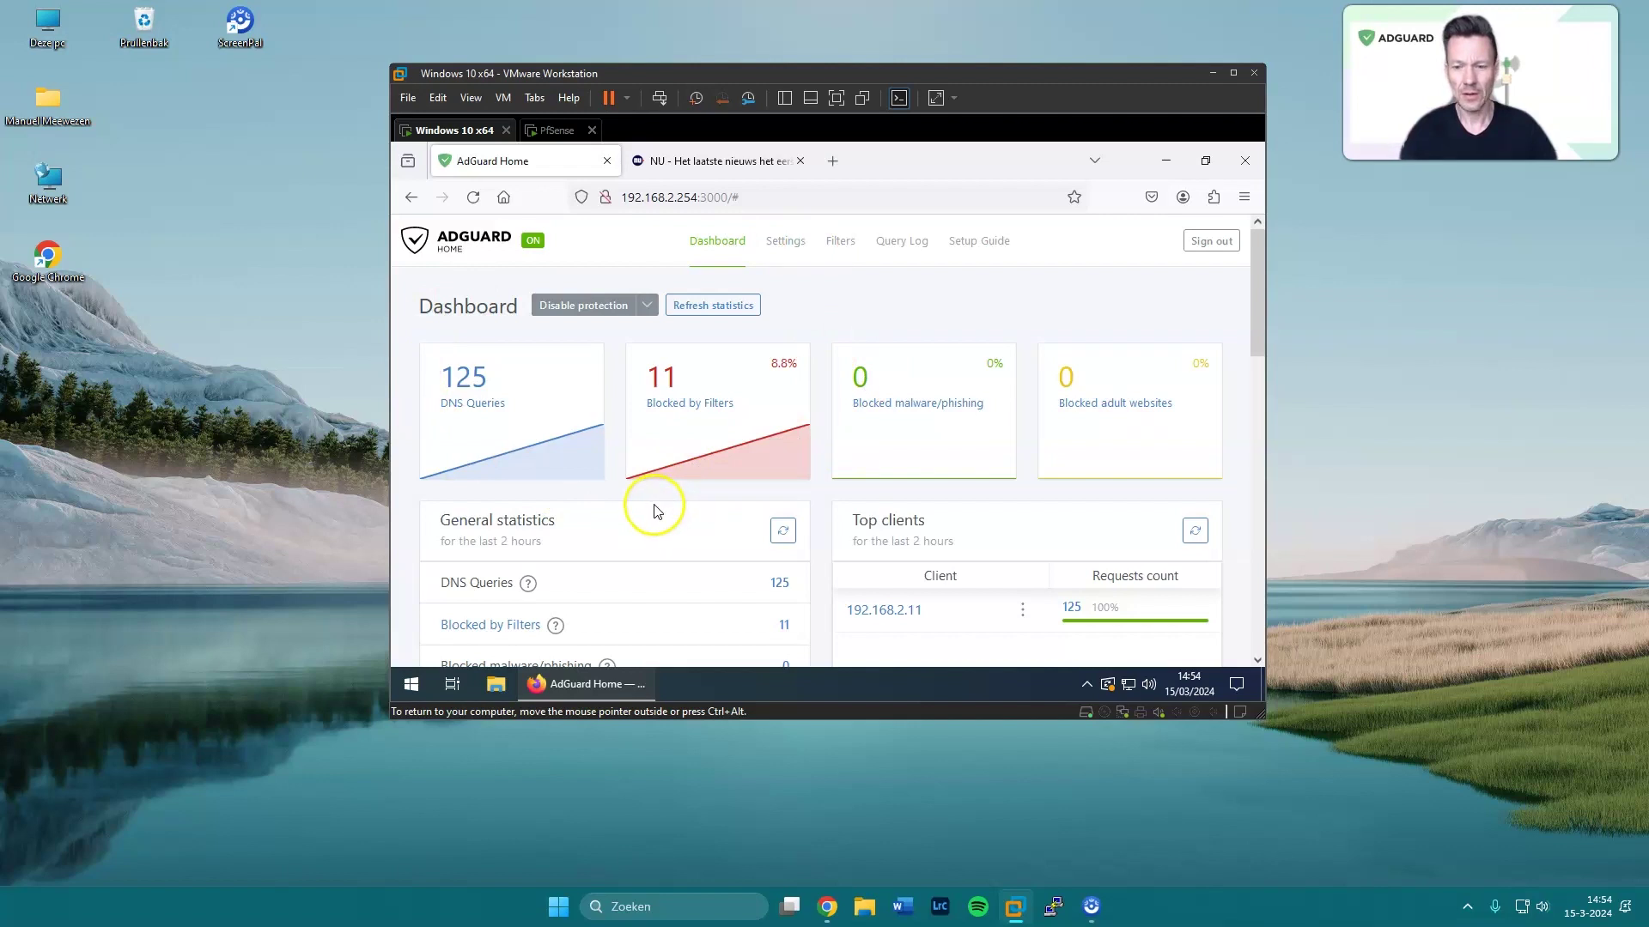
pyautogui.scroll(-2, 653, 506)
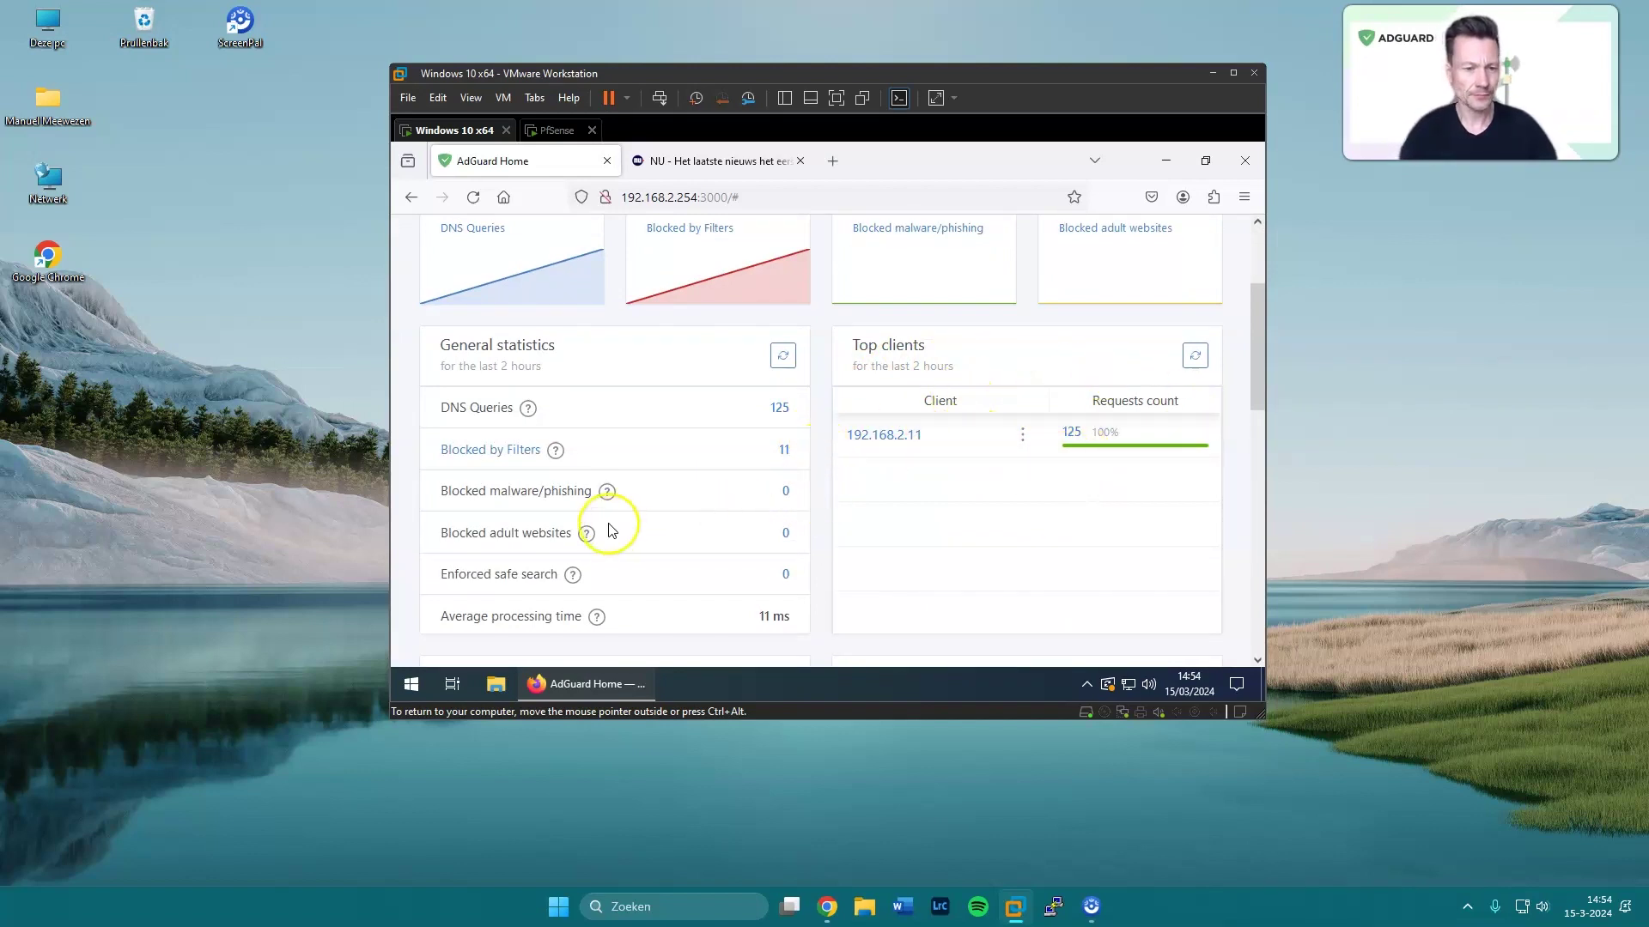
pyautogui.scroll(-1, 584, 487)
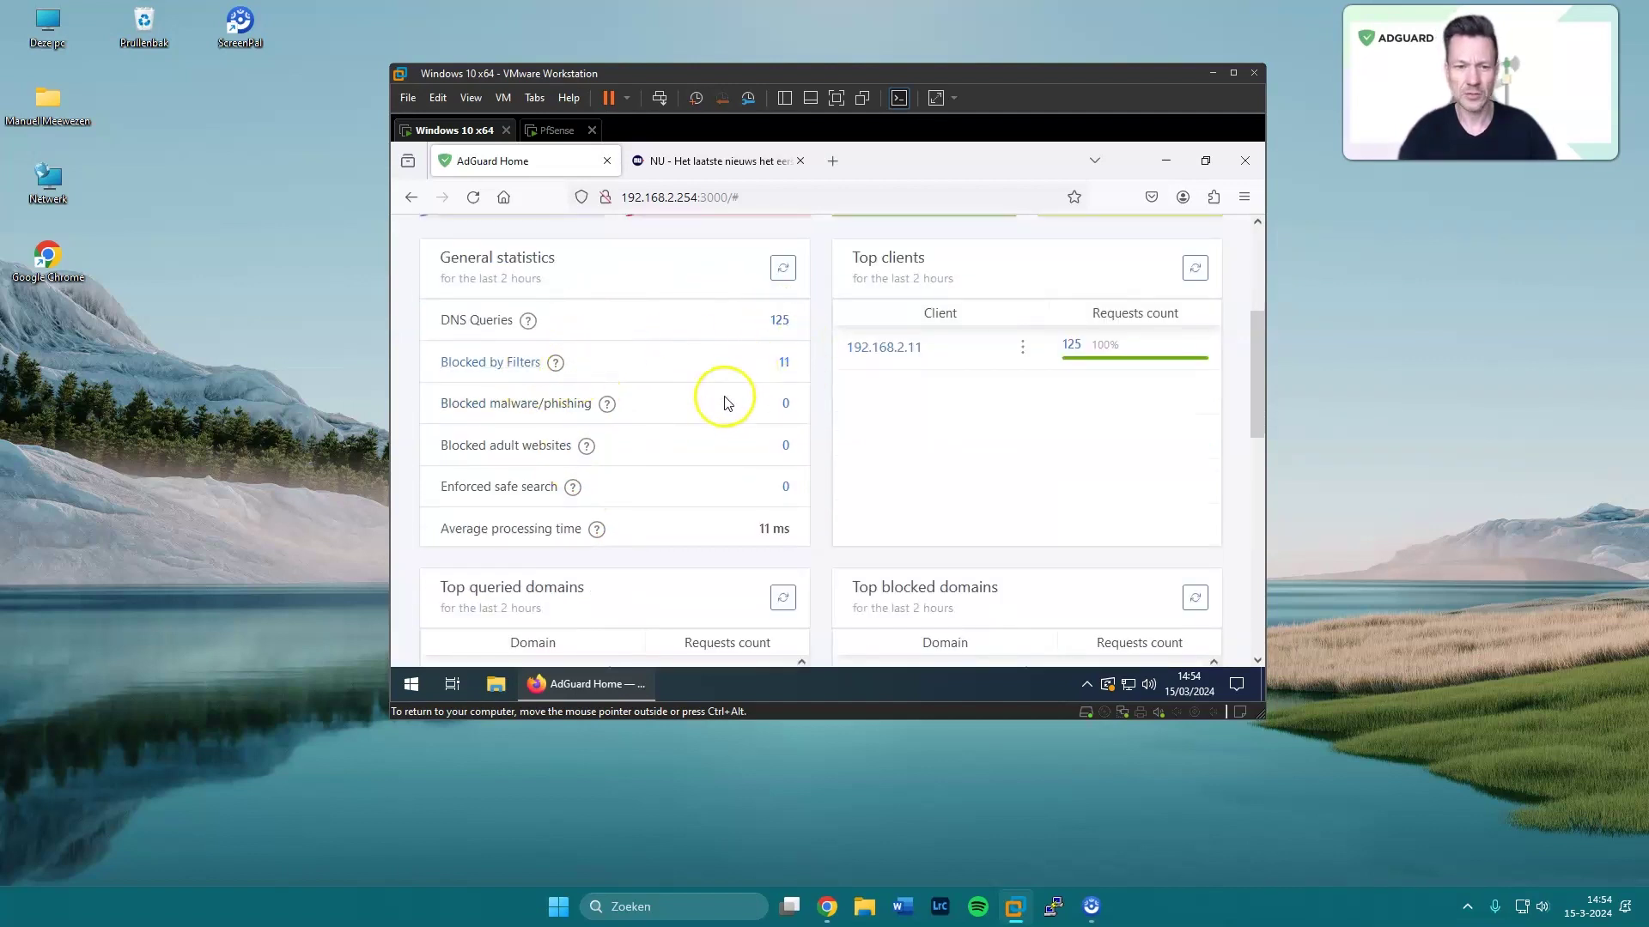
pyautogui.scroll(-3, 725, 397)
pyautogui.scroll(-1, 725, 399)
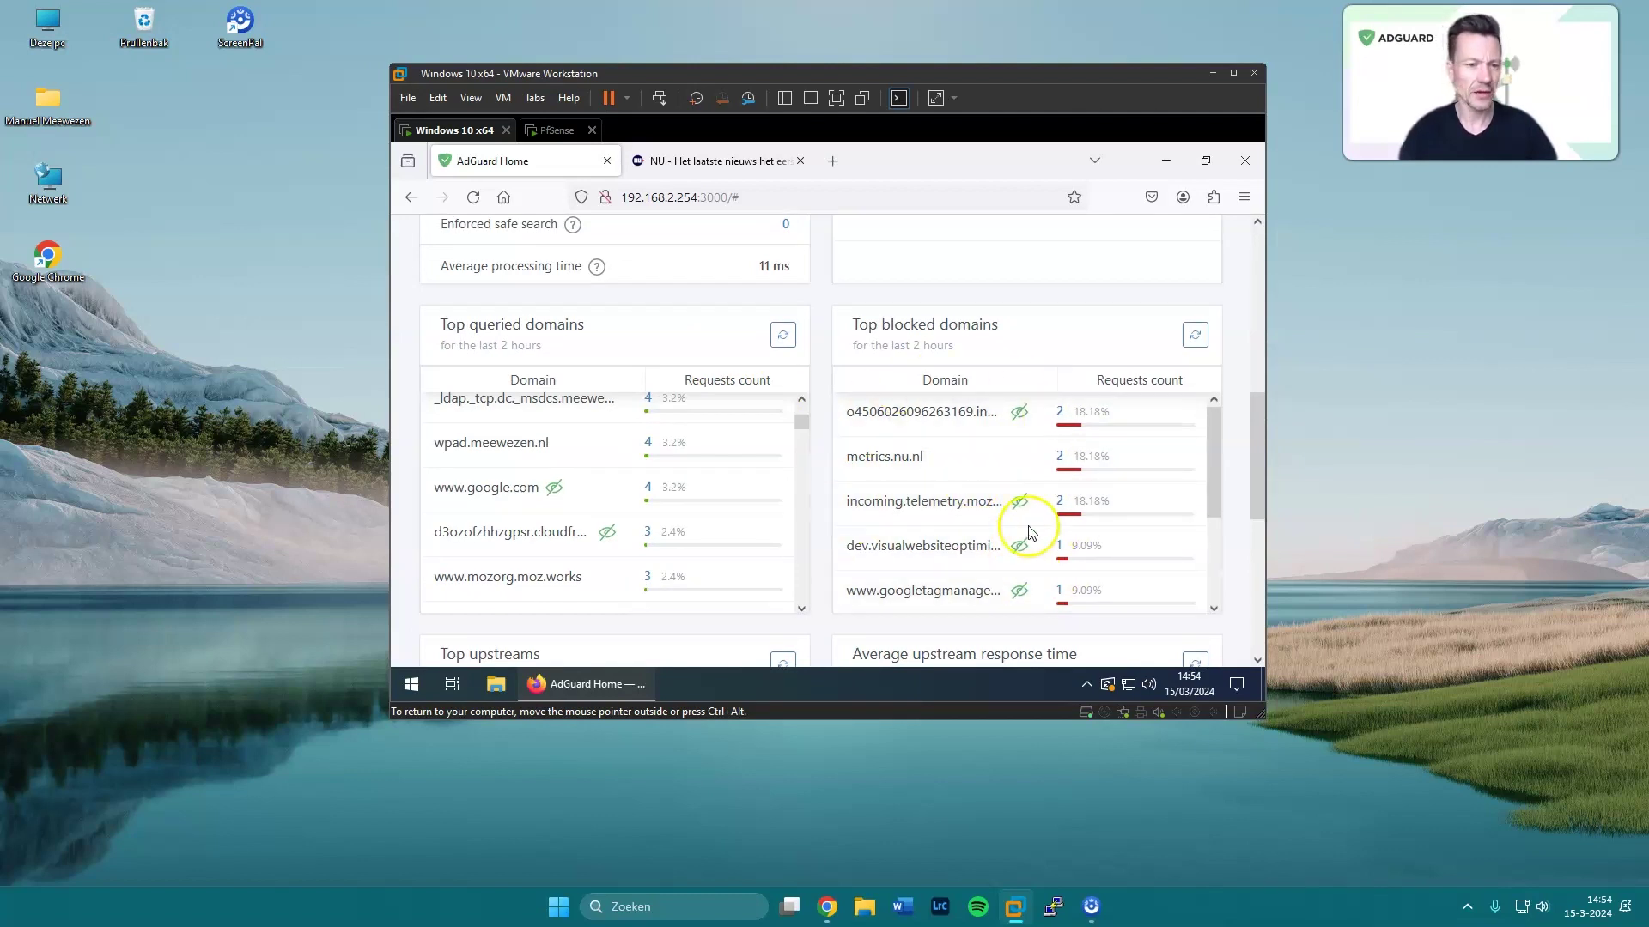
# Step: Review the top clients, general statistics and summary cards for DNS queries and filter blocks on the AdGuard Home dashboard
pyautogui.scroll(1, 980, 487)
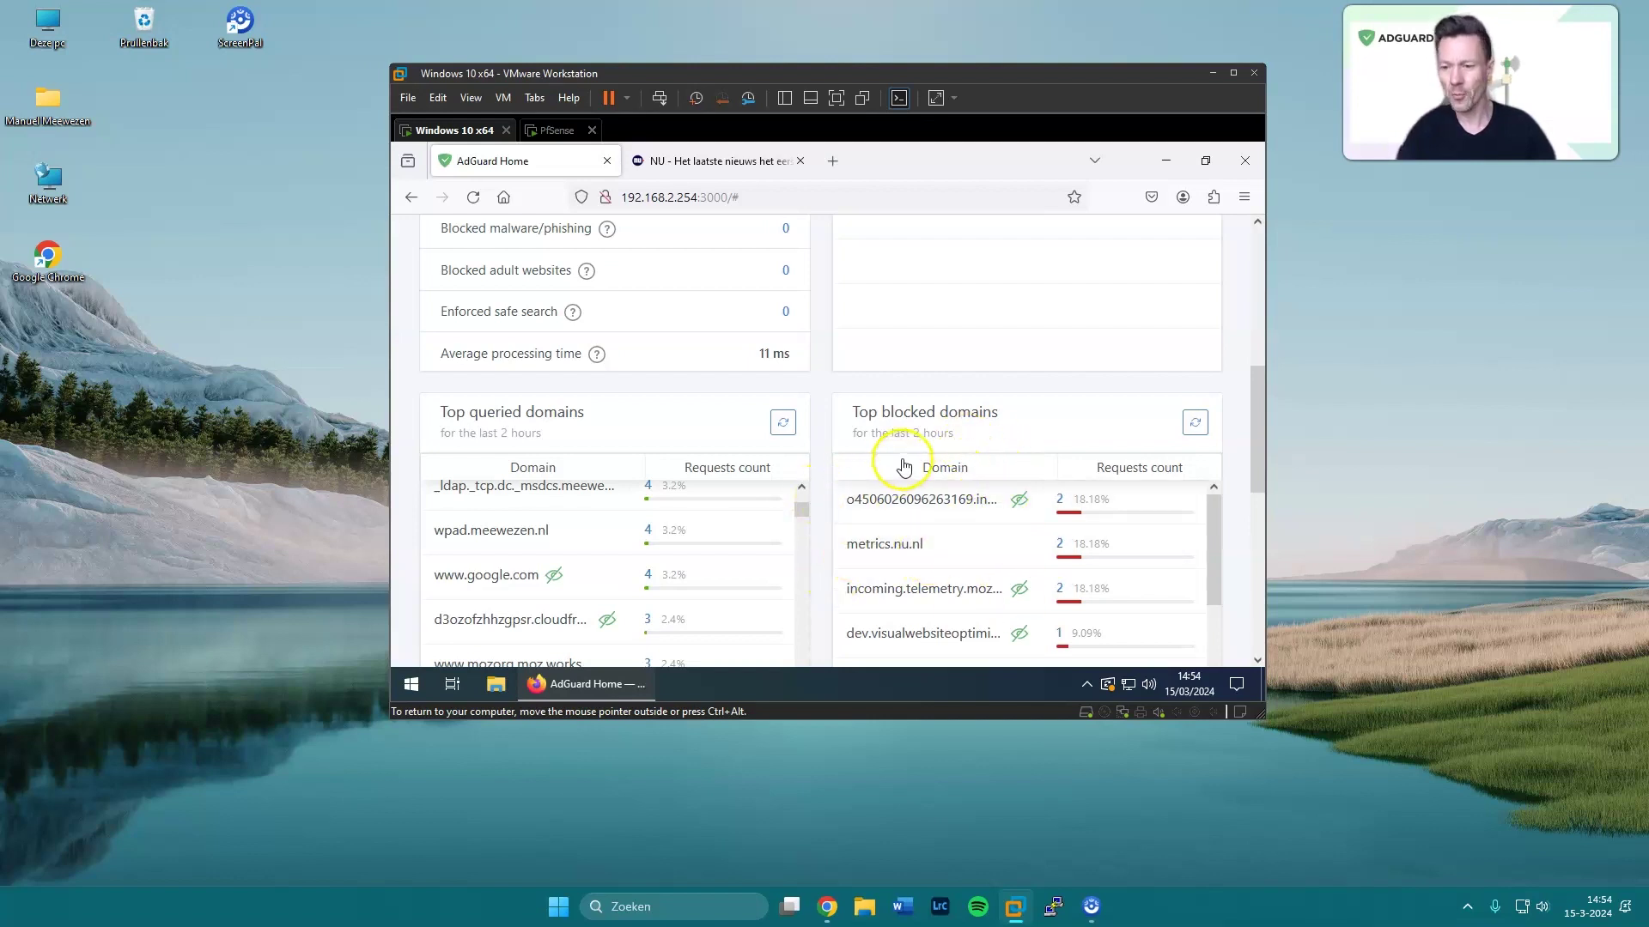
pyautogui.scroll(-1, 905, 466)
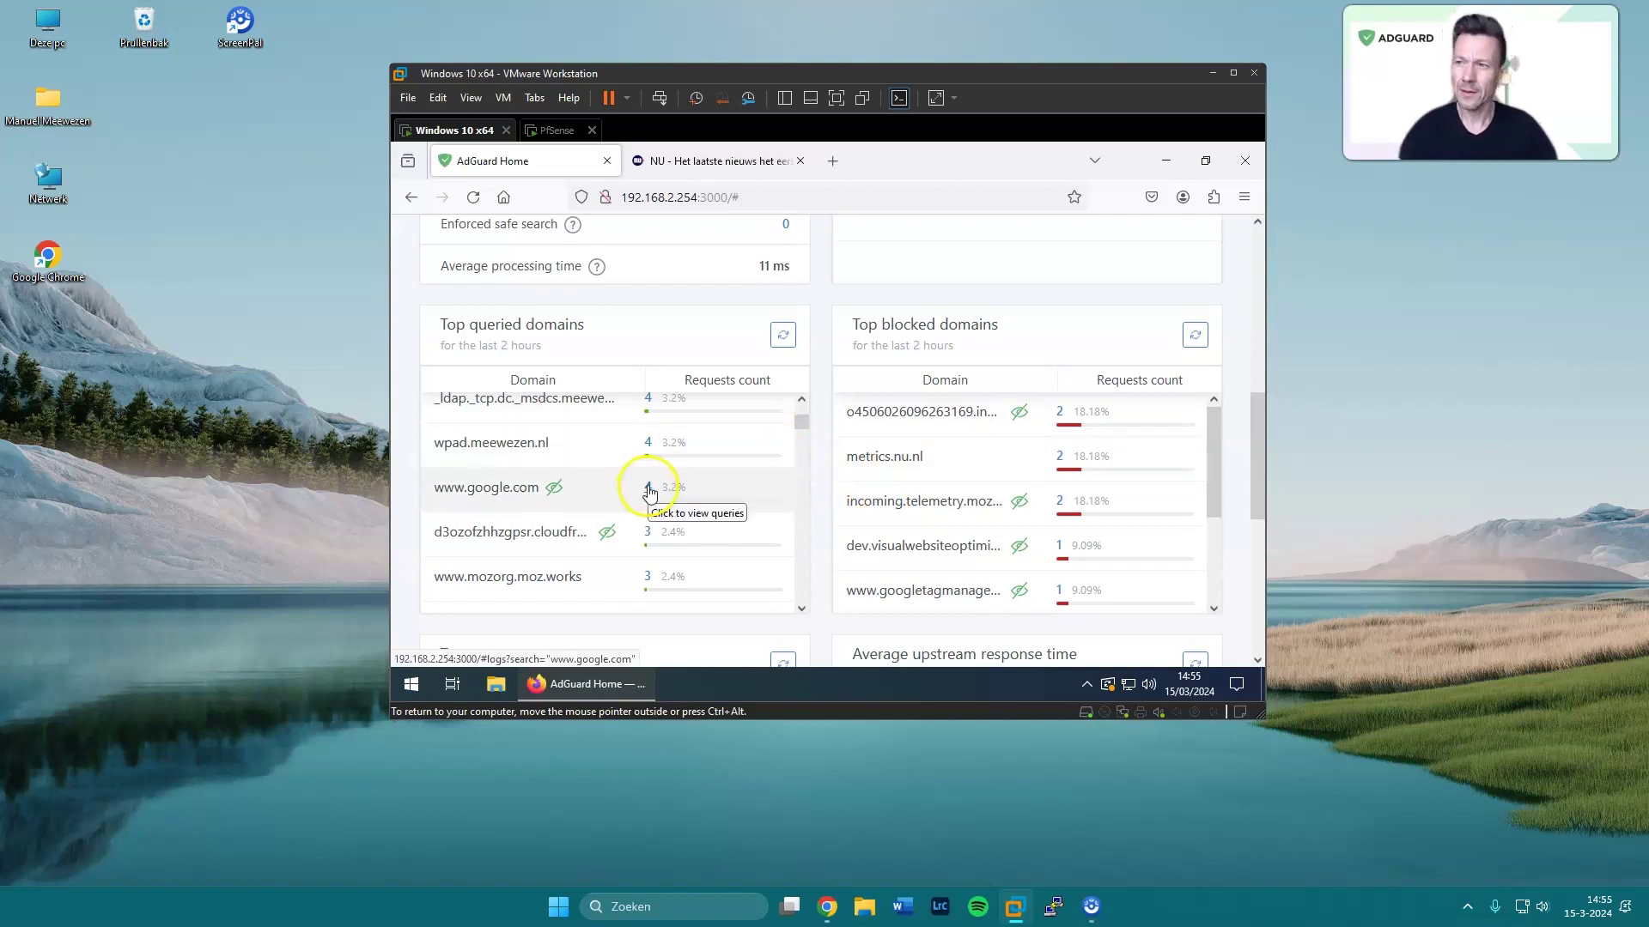
pyautogui.scroll(3, 868, 435)
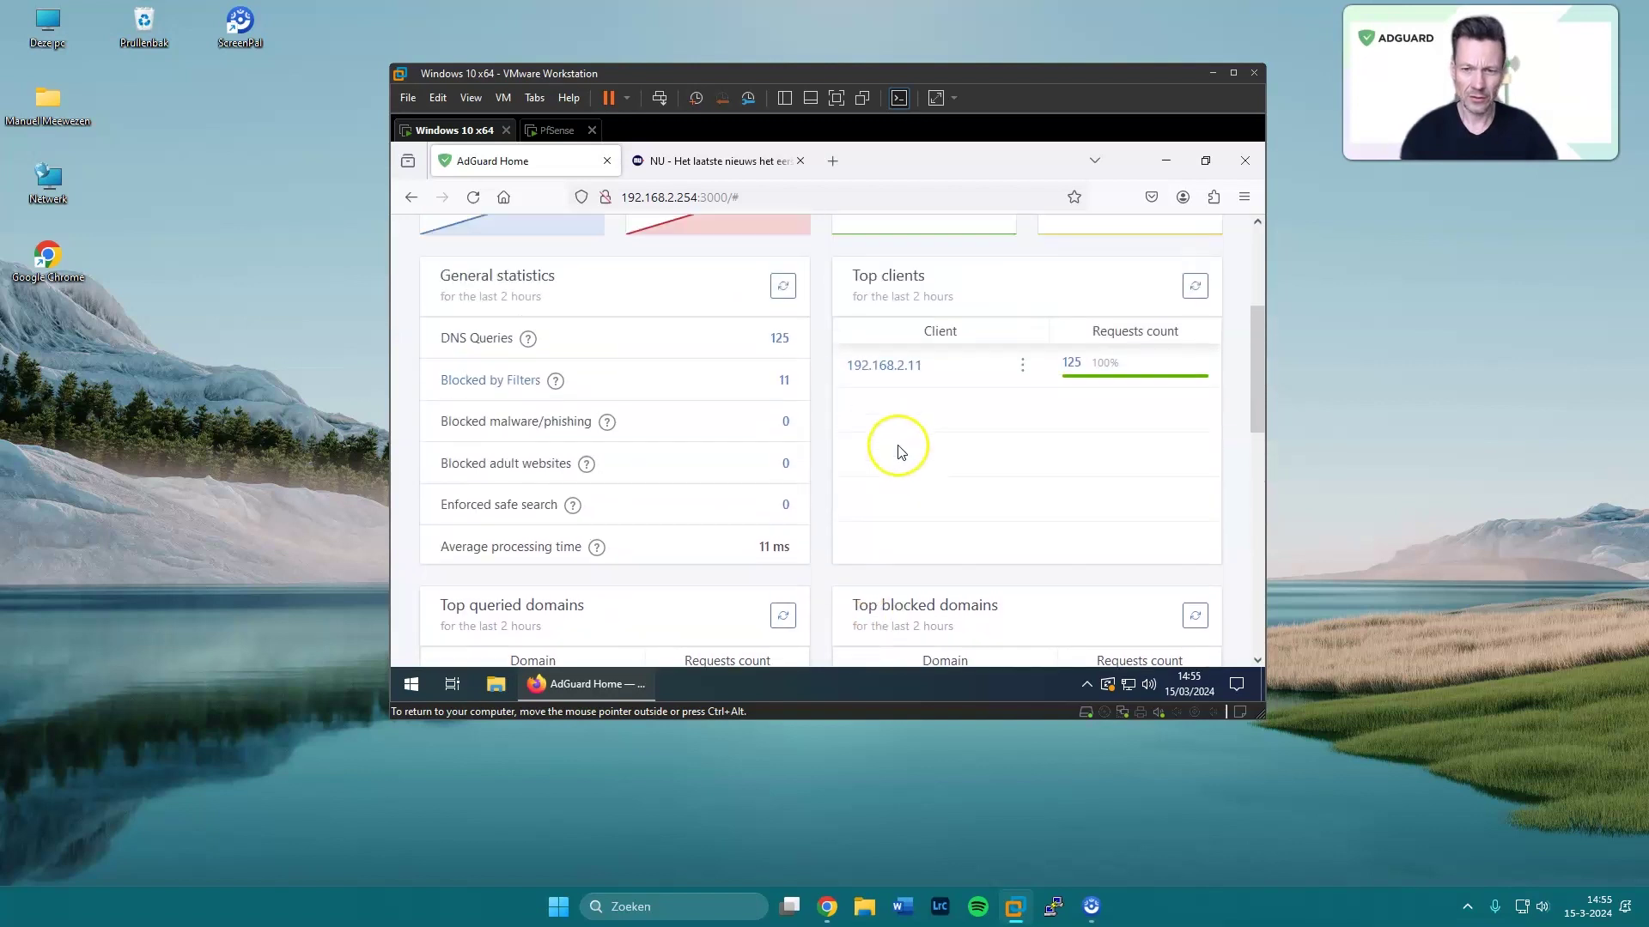
pyautogui.scroll(3, 901, 452)
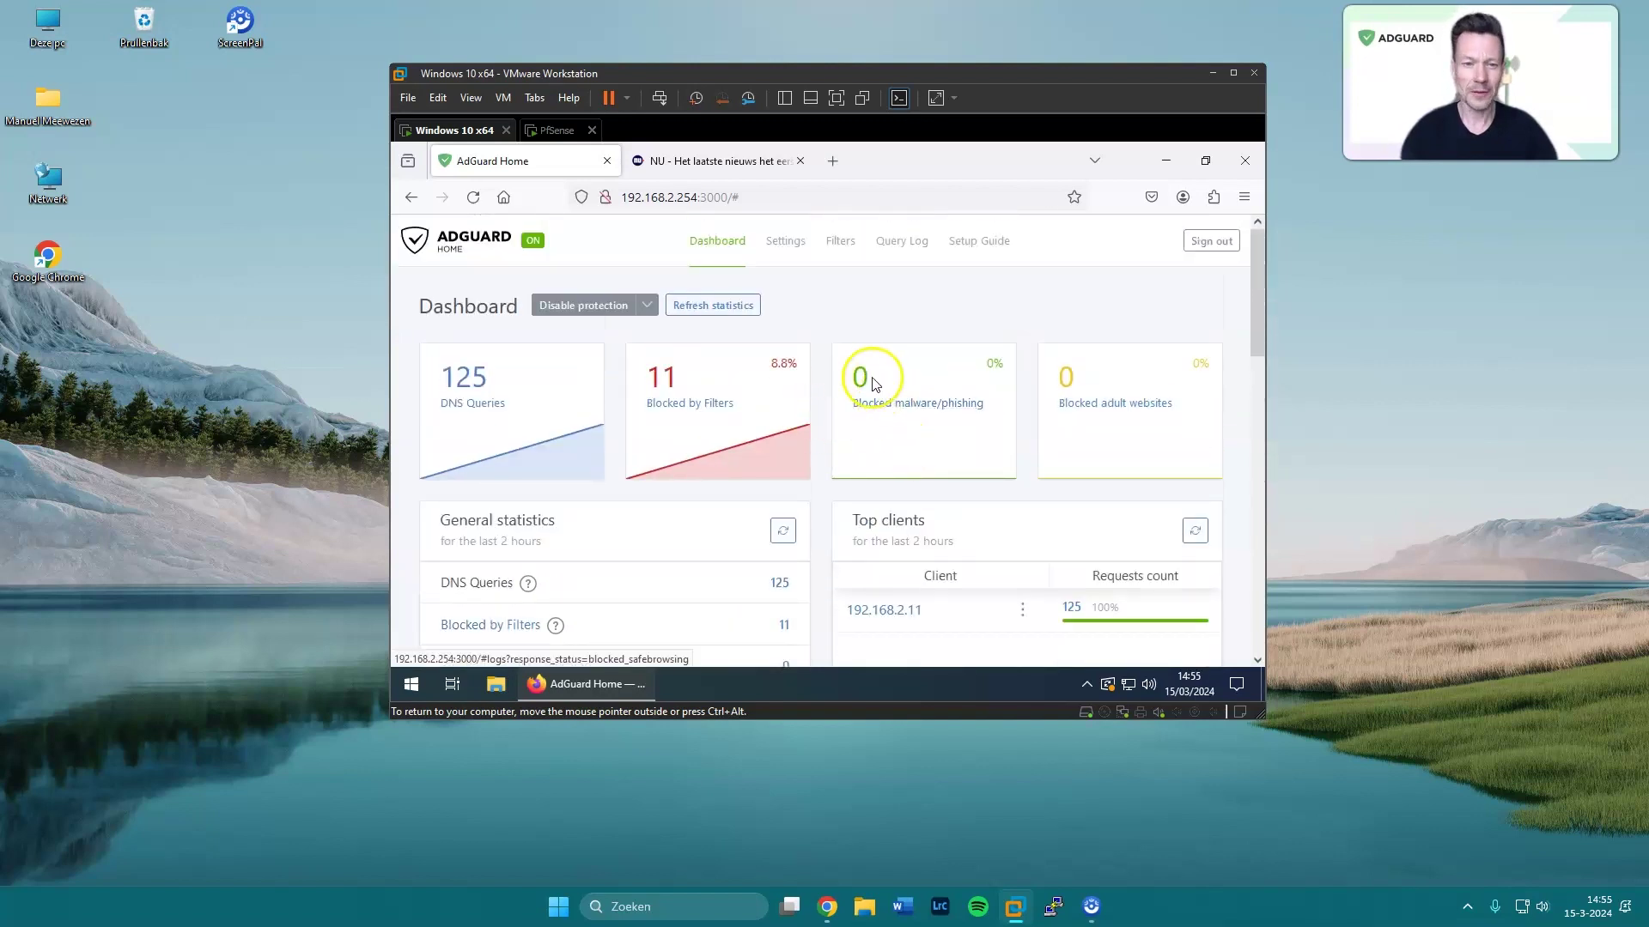
pyautogui.scroll(-2, 893, 331)
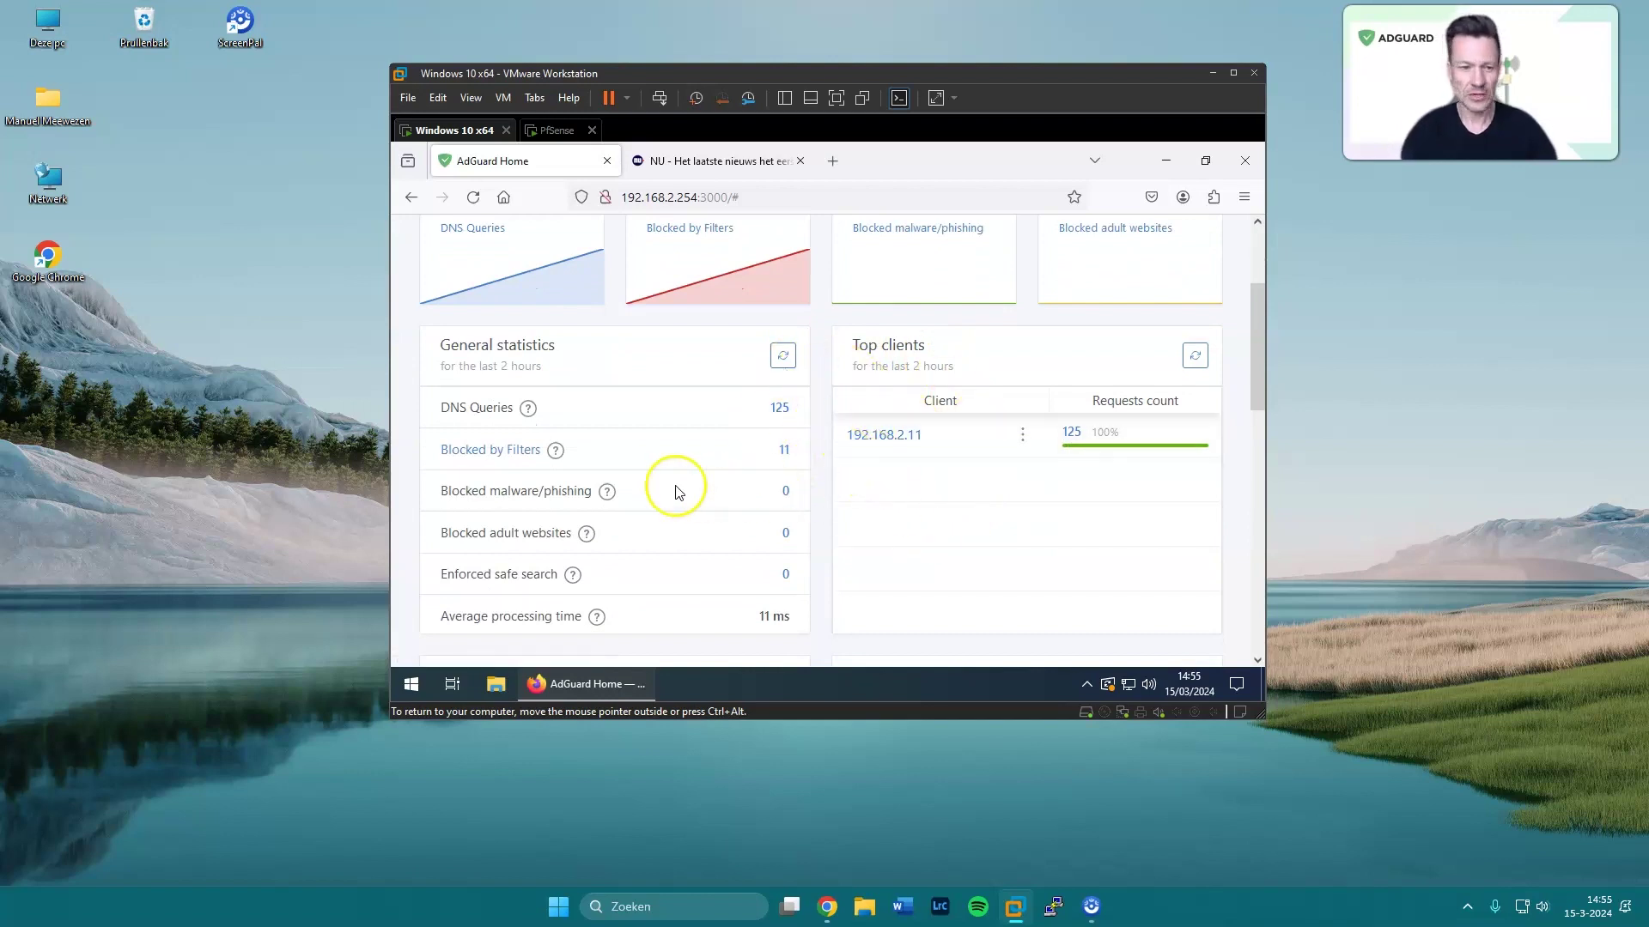
pyautogui.scroll(2, 653, 453)
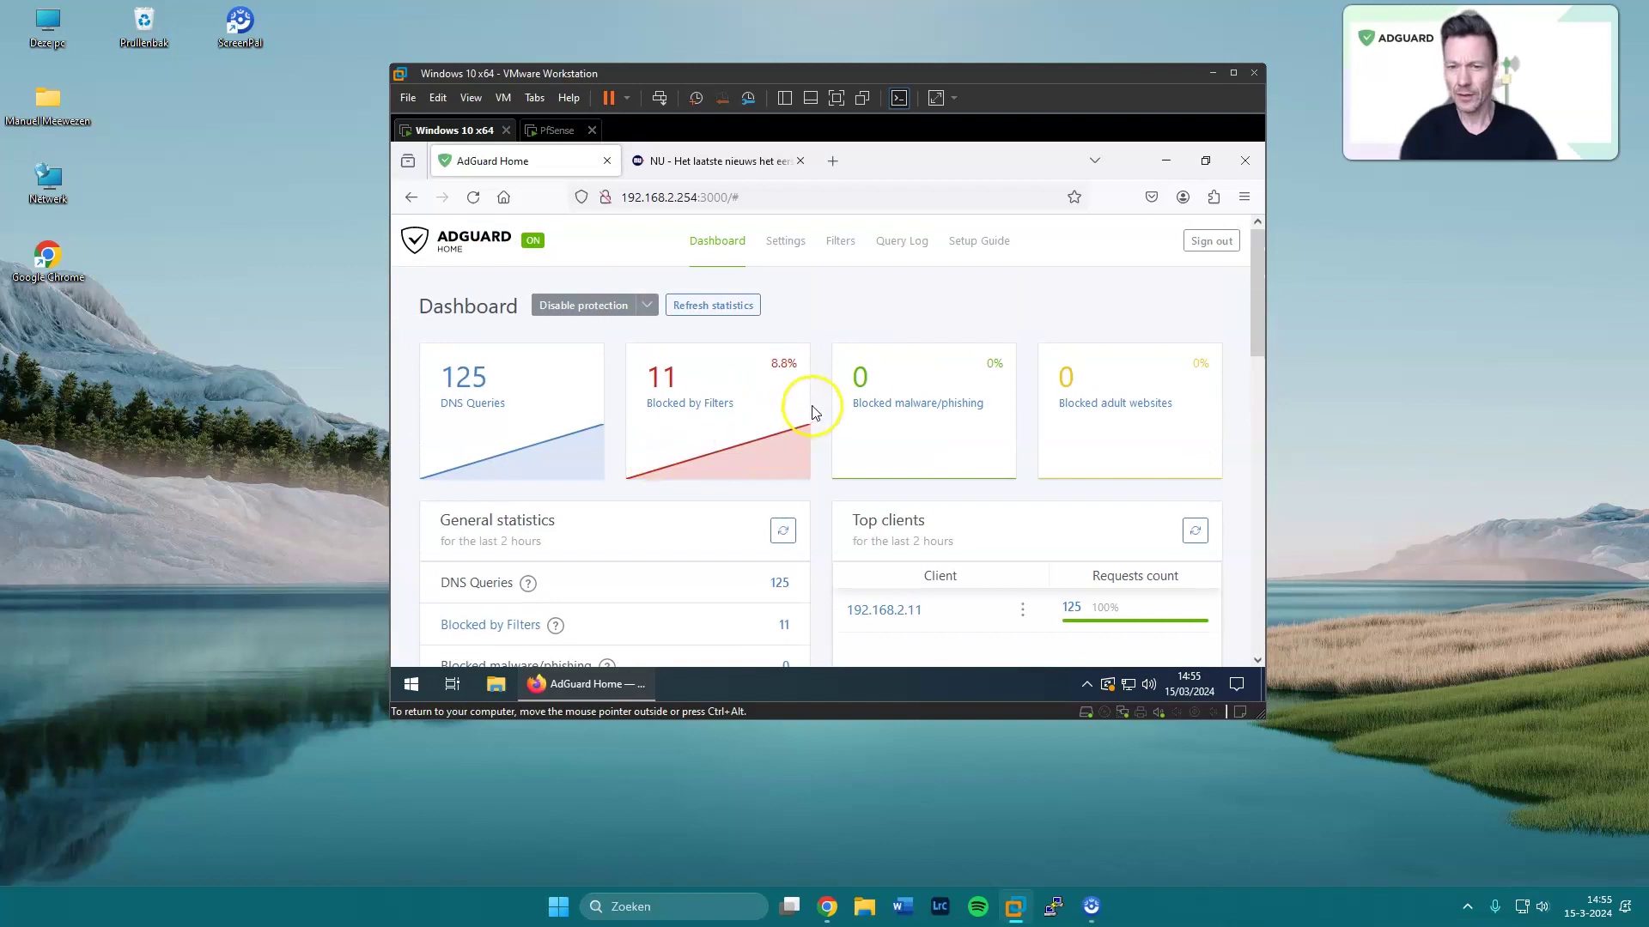